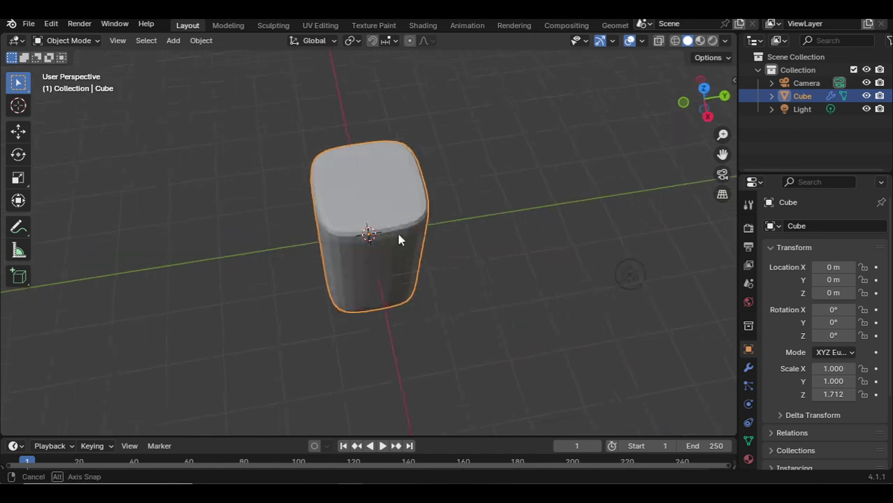
Step: Add four loop cuts to the rounded block as seen from above, halving each quarter in both horizontal directions
key(Tab)
key(KP_7)
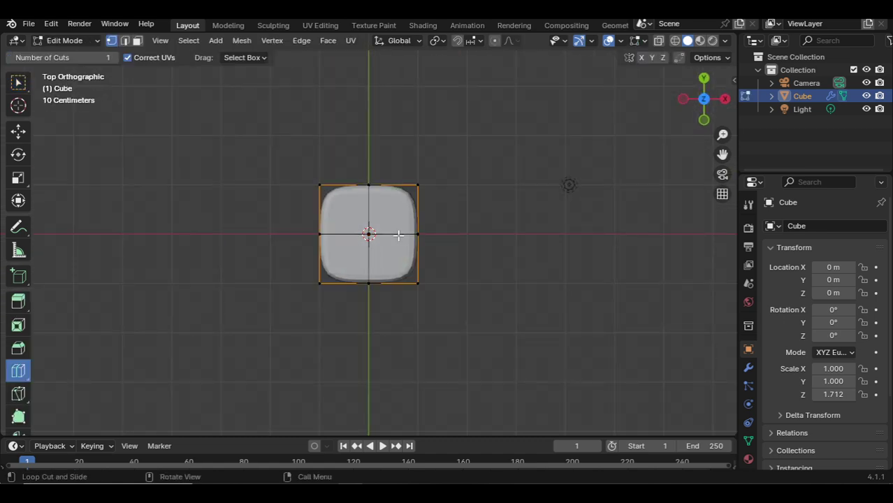
click(314, 211)
click(307, 251)
click(333, 183)
click(396, 175)
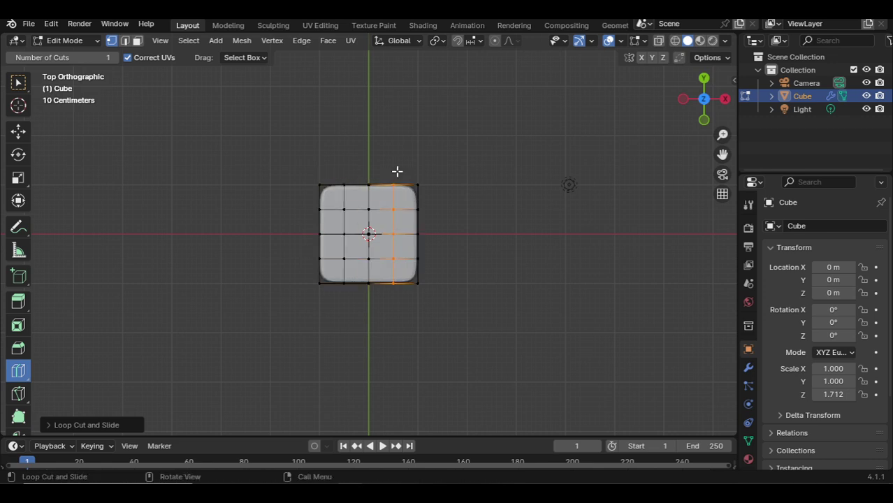
key(Tab)
Step: Convert the rounded block to a plain mesh so its modifier is applied
key(KP_1)
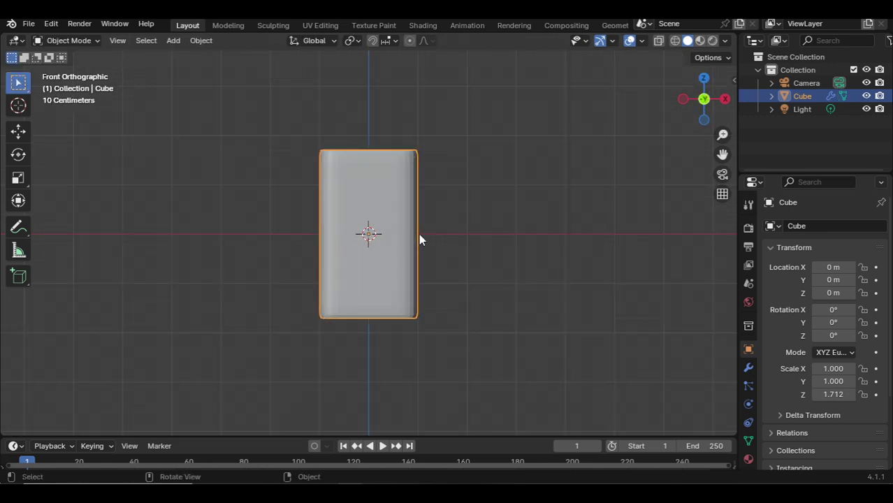
click(202, 41)
mouse_move(232, 386)
mouse_move(225, 420)
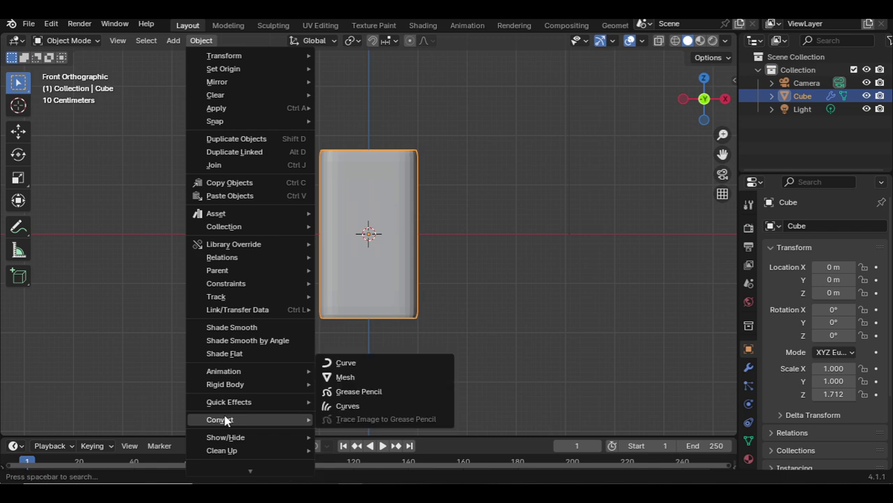
click(379, 371)
key(Tab)
key(Tab)
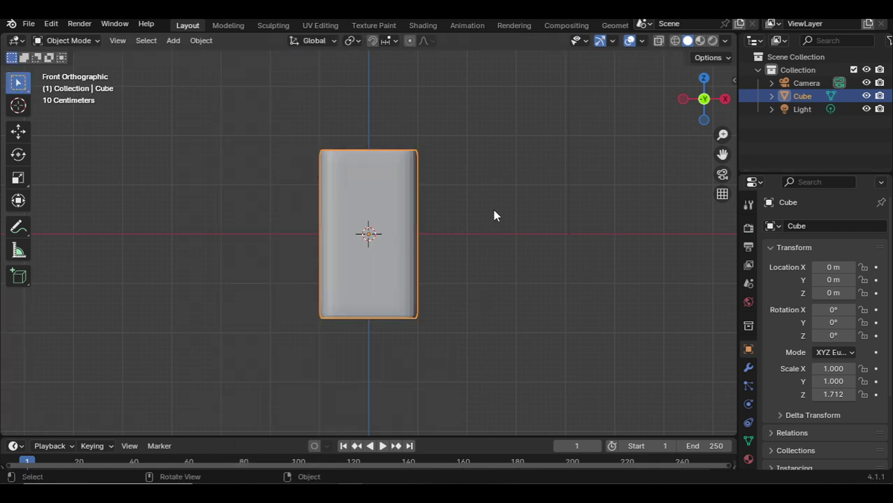
middle_drag(494, 214, 328, 183)
key(KP_1)
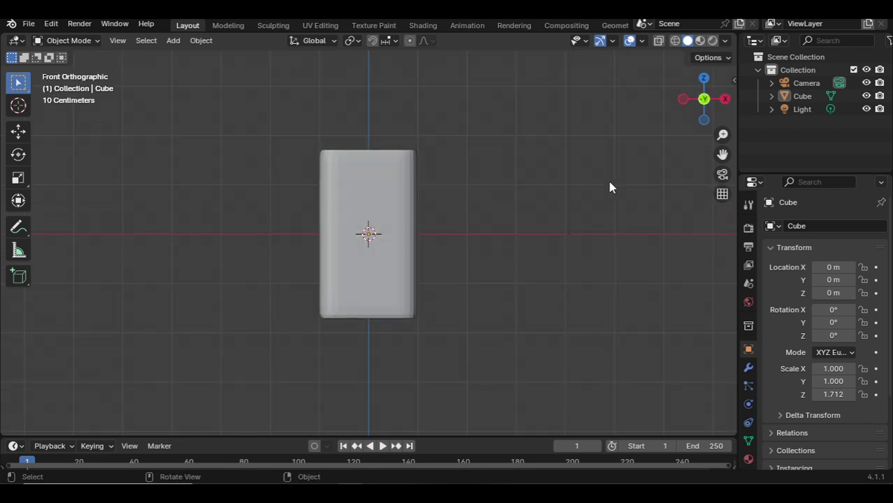
Step: Add a plane at the origin and rotate it 90° about the X axis so it stands upright
key(shift+a)
mouse_move(412, 104)
click(461, 106)
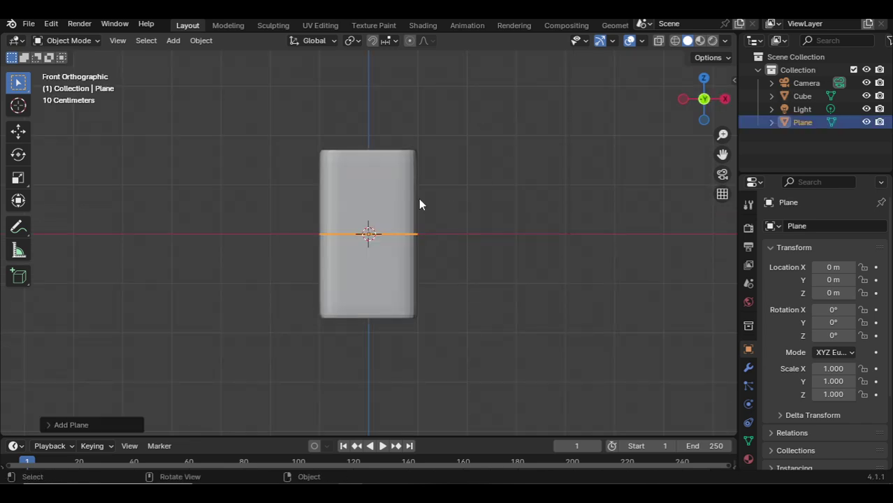
text(rx90)
key(Return)
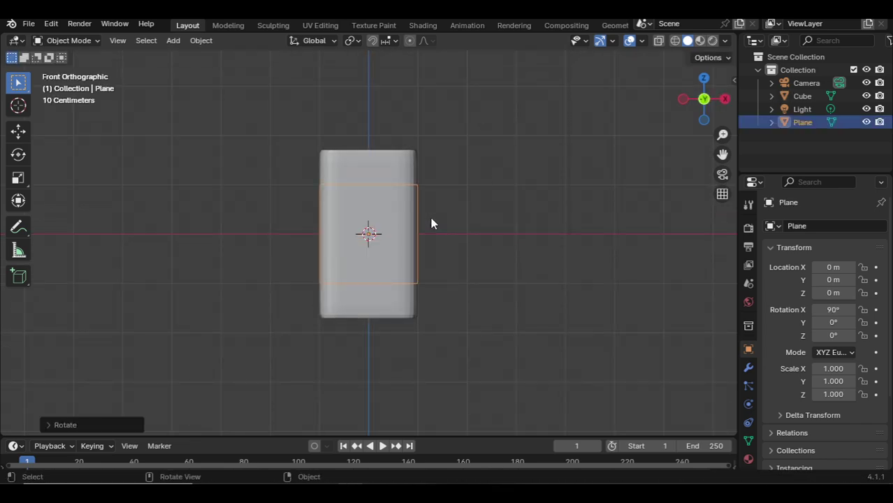
Step: Scale the upright plane to about 2.3 and raise it along Z to about 2.7 m
key(r)
key(s)
click(515, 217)
key(g)
key(z)
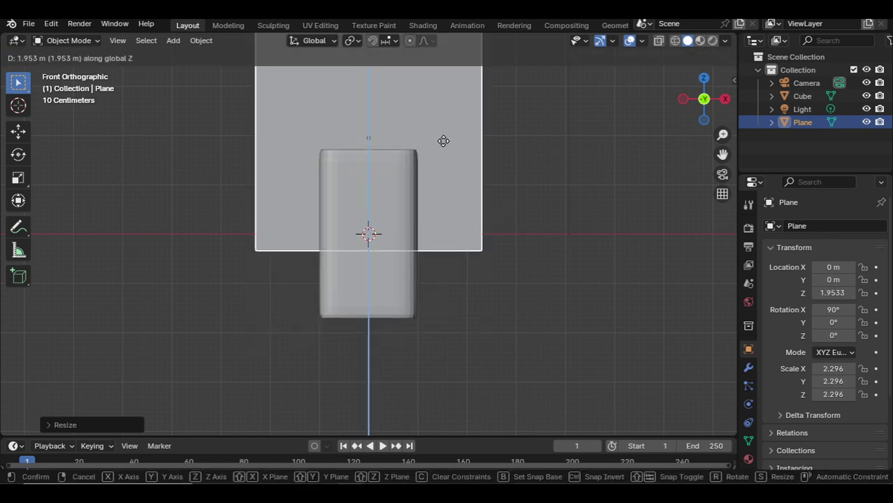
click(488, 219)
Step: Enlarge the plane to a scale of about 4.45 and reduce its height scale to about 3.63
key(s)
click(620, 248)
scroll(618, 250, down, 3)
key(s)
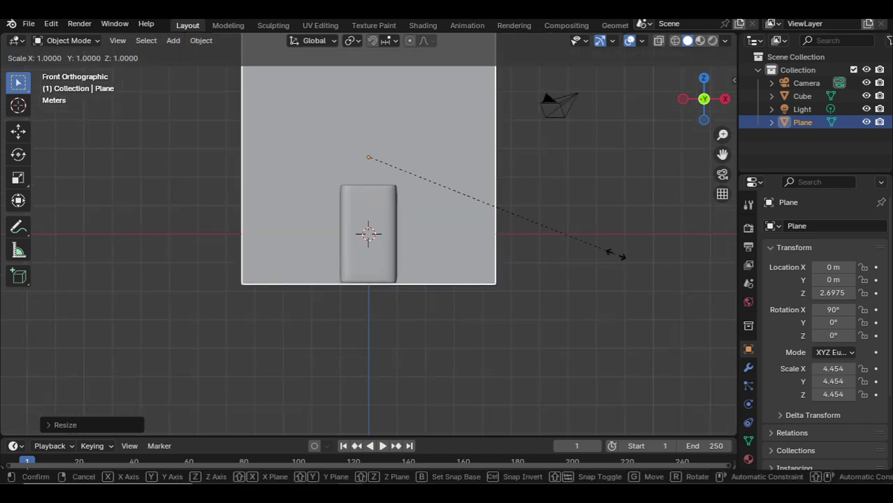
key(z)
click(566, 209)
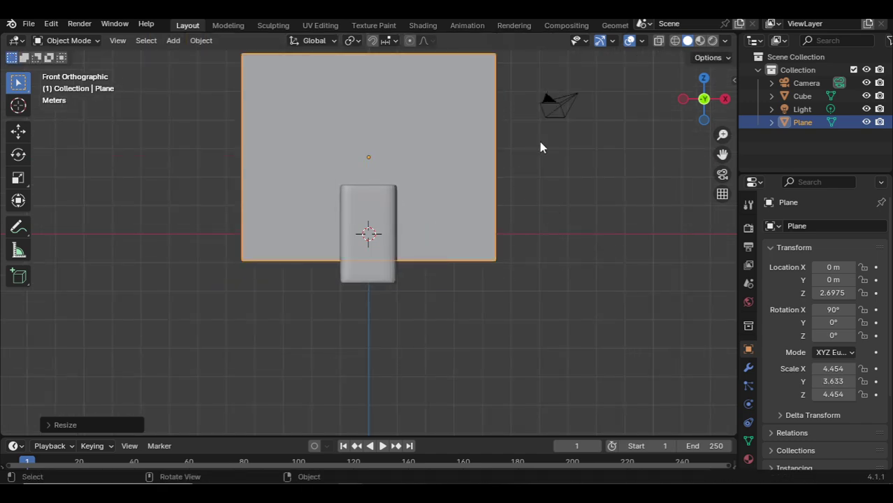
Step: Lock the camera to the view, aim it straight at the block and plane from the front, and unlock it
key(KP_0)
key(n)
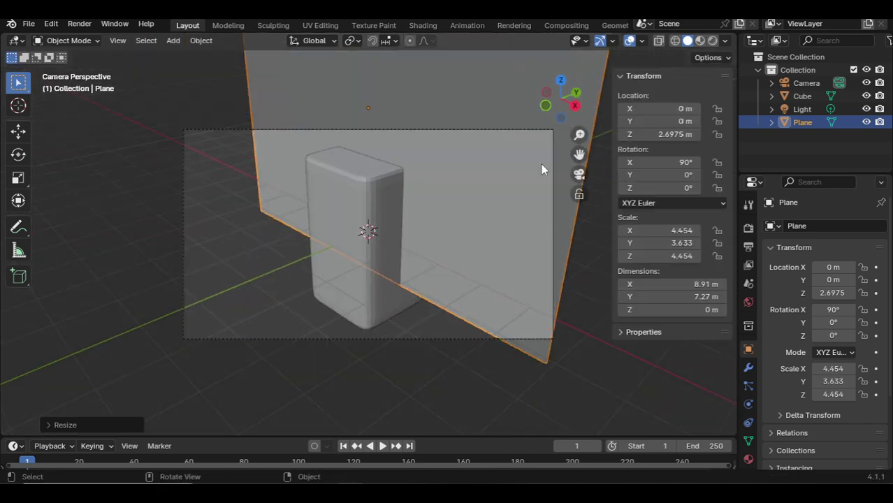
key(n)
middle_drag(560, 120, 463, 179)
key(KP_0)
key(n)
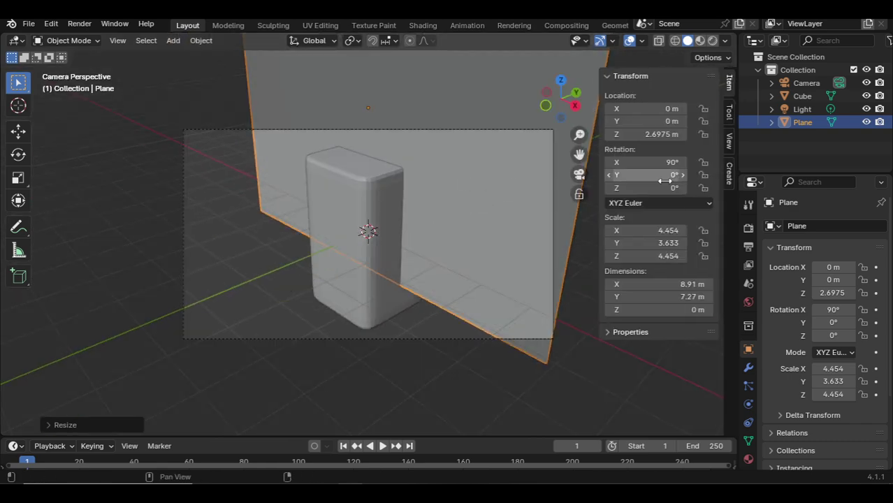
click(728, 148)
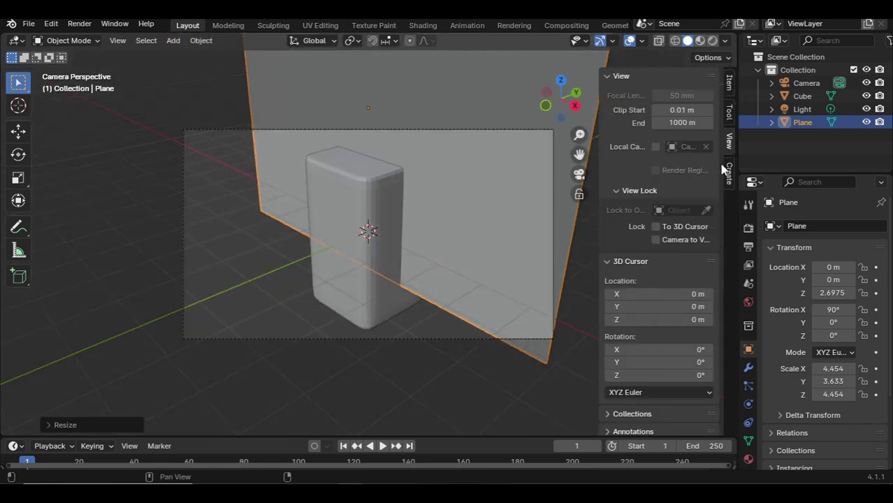
click(681, 240)
middle_drag(385, 244, 500, 256)
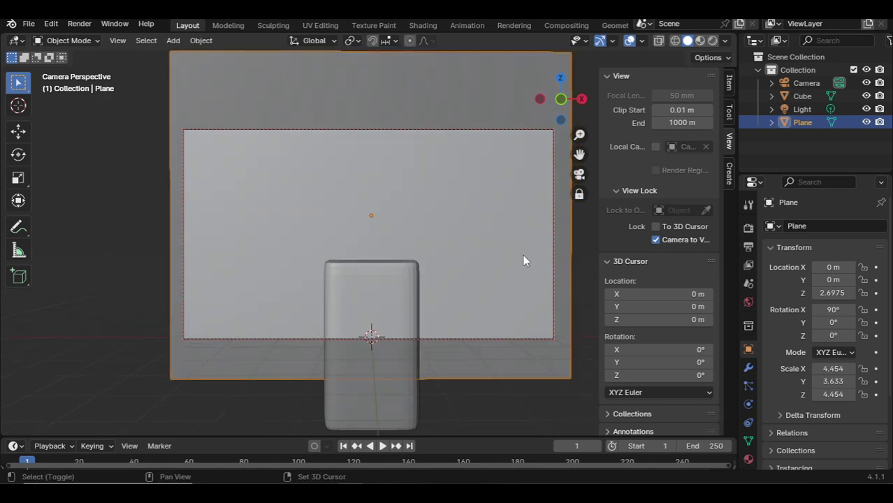
click(655, 239)
Step: Move the plane back behind the block along Y to about 3.81 m and check it in camera view
key(KP_1)
middle_drag(438, 267, 462, 263)
key(g)
key(y)
click(482, 211)
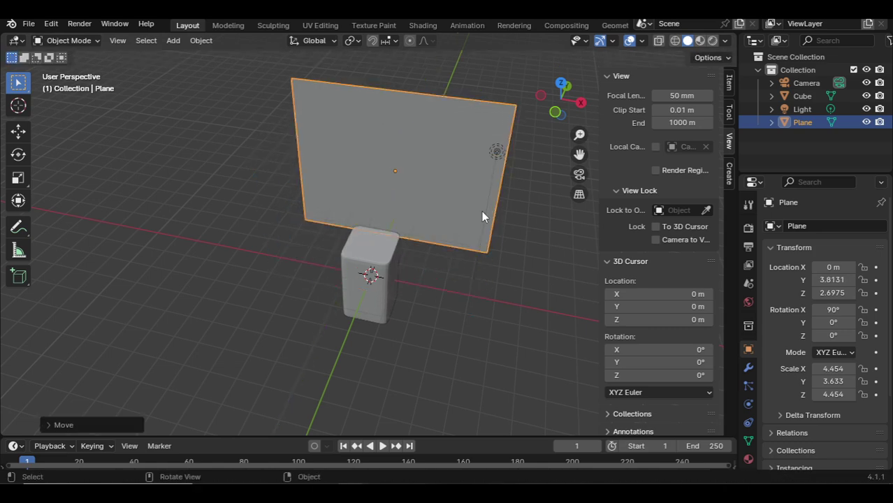
key(KP_0)
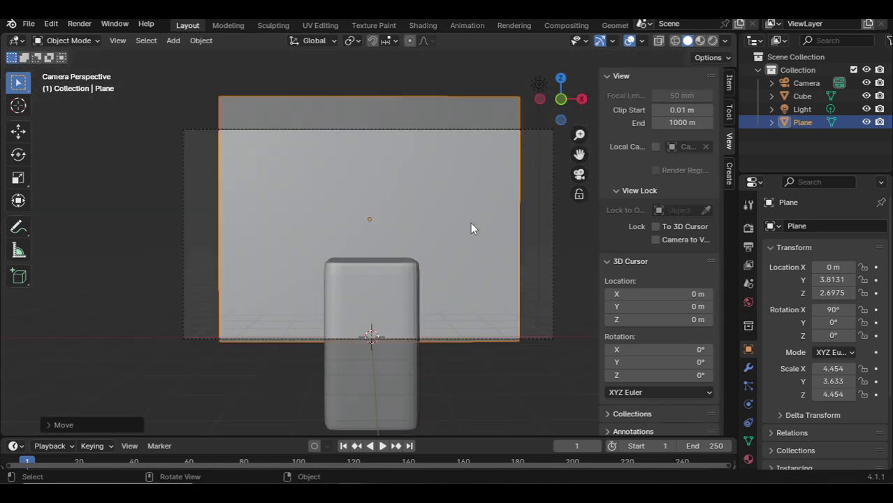
Step: Lock the camera to the view again and scale the plane to about 6.21 wide and 3.82 high to fill the camera frame
scroll(470, 223, up, 2)
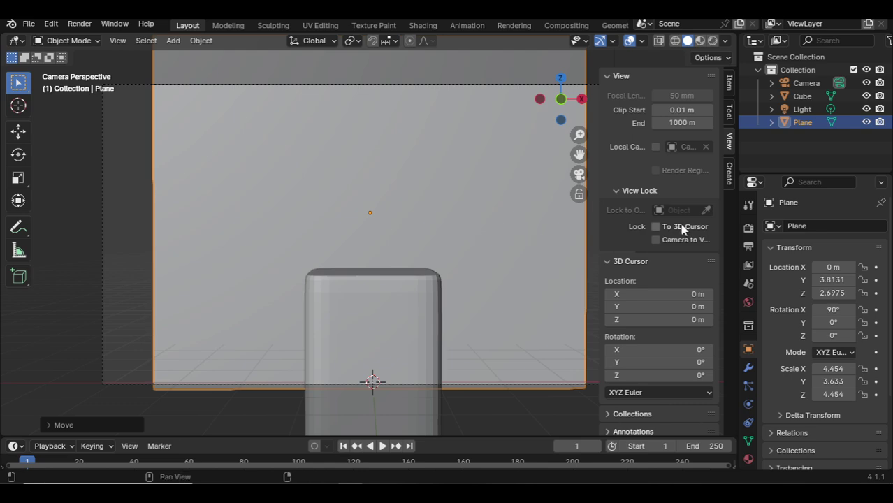
click(655, 240)
key(s)
click(527, 199)
key(s)
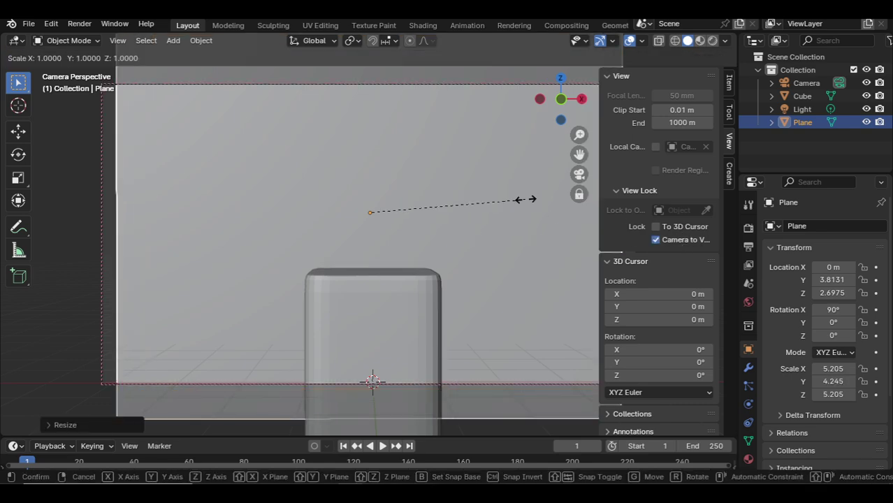
key(z)
click(487, 199)
key(s)
click(498, 209)
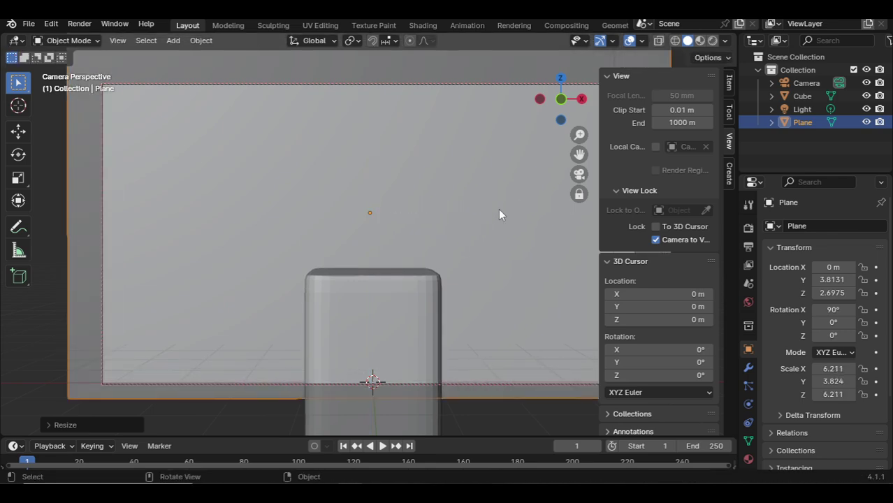
key(KP_0)
middle_drag(489, 210, 507, 260)
key(KP_0)
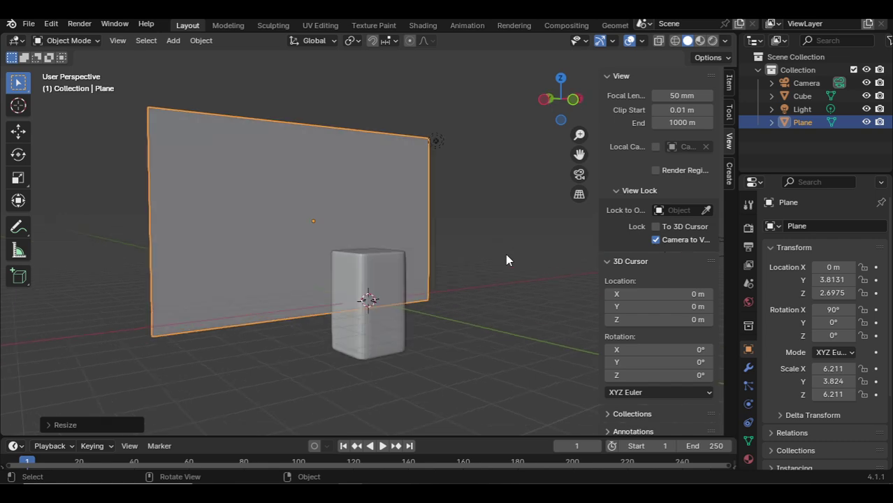
key(KP_0)
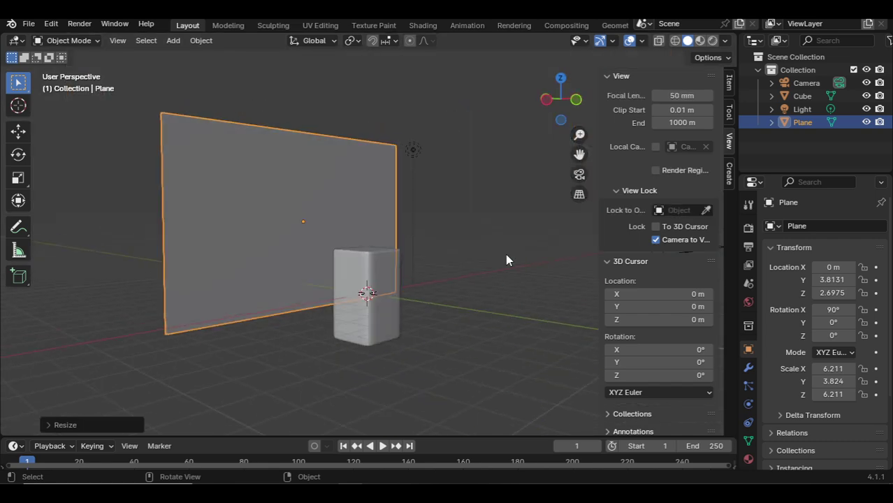
click(525, 167)
key(KP_1)
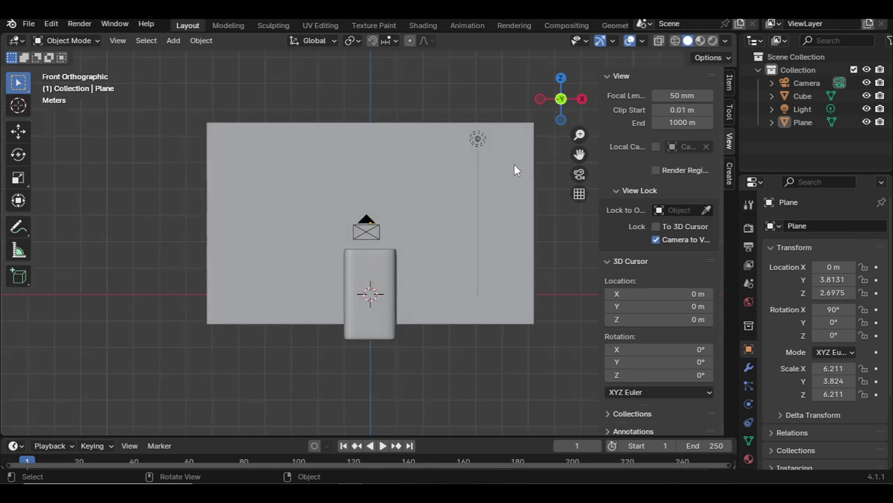
click(368, 272)
key(shift+s)
click(263, 146)
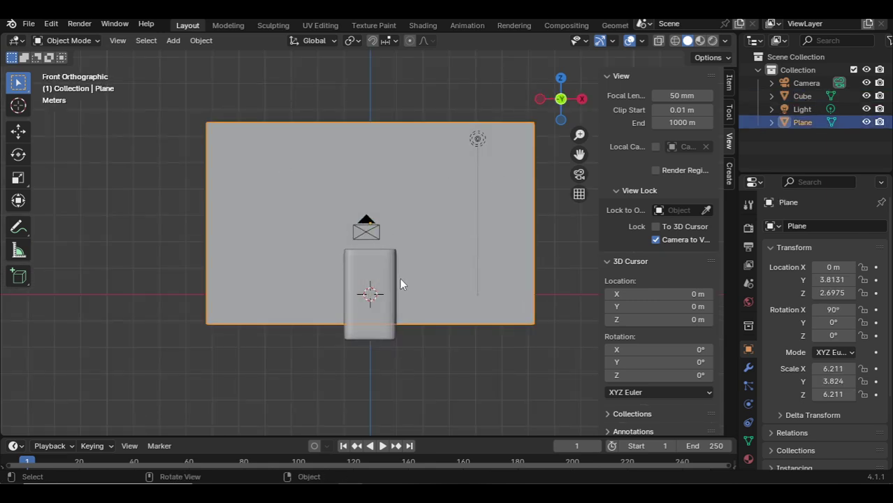
Step: Duplicate the block up toward the plane's left side and scale it into a thin upright bar, about 0.123 thick with Z scale 3.9
click(384, 271)
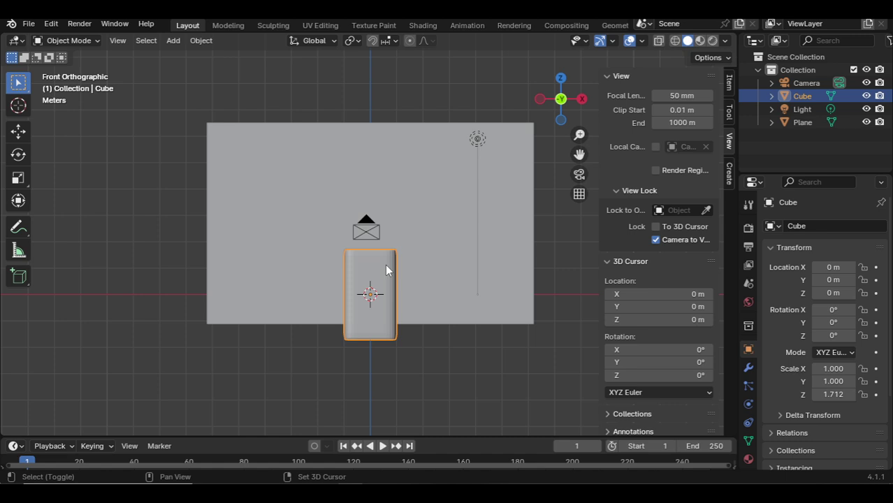
key(shift+d)
click(275, 167)
key(s)
click(273, 187)
key(s)
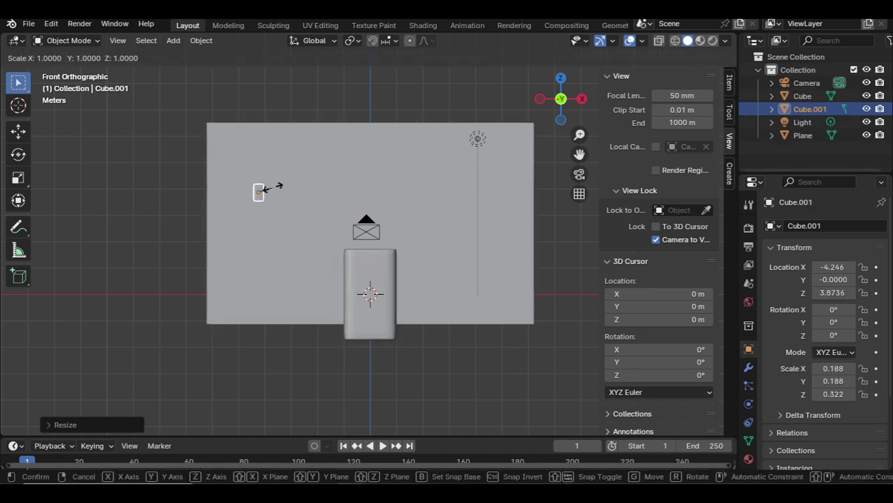
key(z)
click(402, 358)
key(s)
click(317, 318)
Step: Lengthen the bar to a Z scale of about 5.6 and lower it to about 2.31 m on Z, so it extends beyond the plane
key(x)
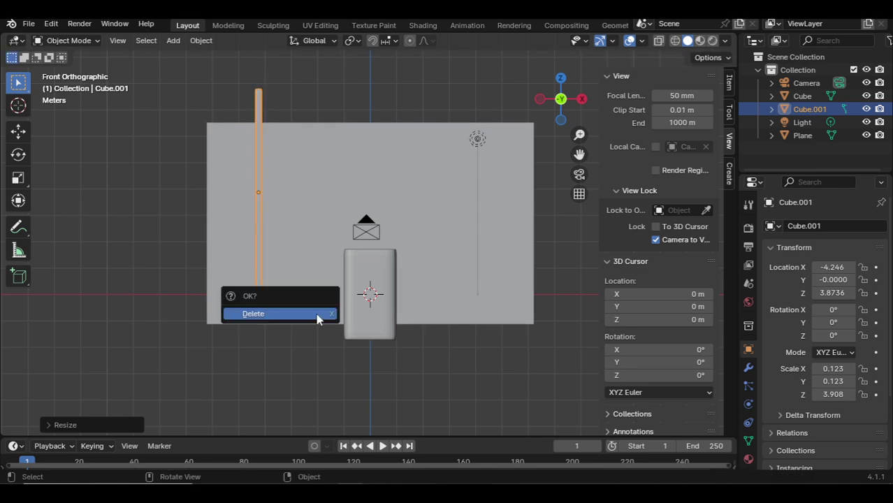
key(Escape)
key(s)
key(z)
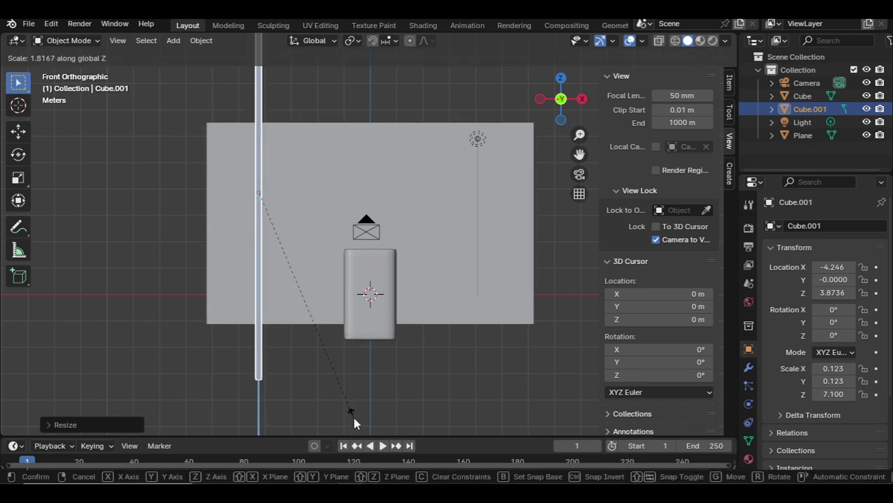
click(315, 342)
key(g)
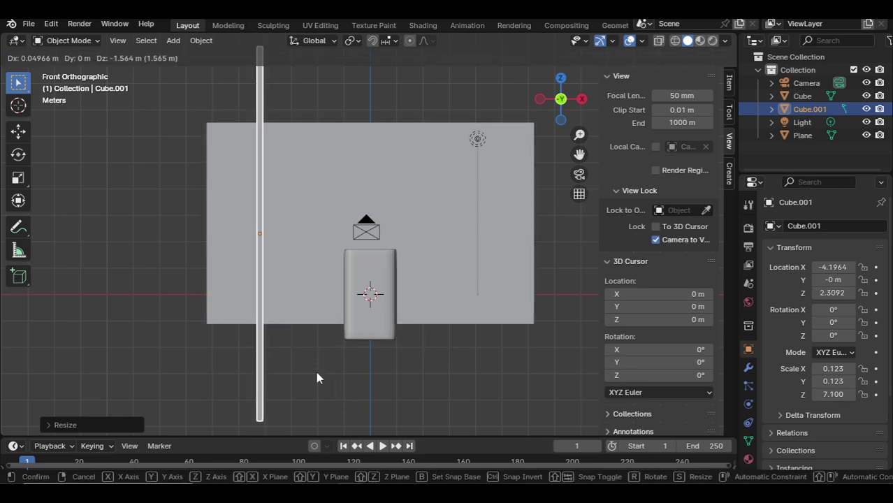
click(316, 370)
key(s)
key(z)
click(296, 341)
Step: Move the bar along X to about -3.76 m
key(g)
key(y)
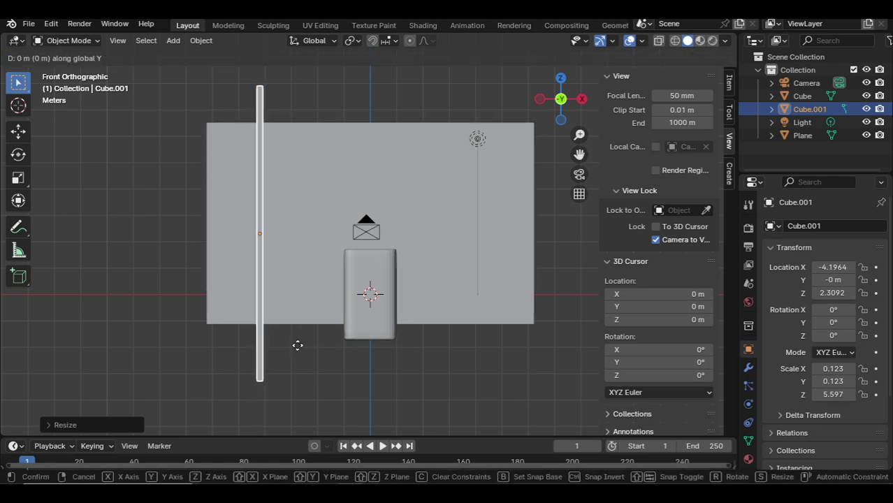
key(x)
click(338, 341)
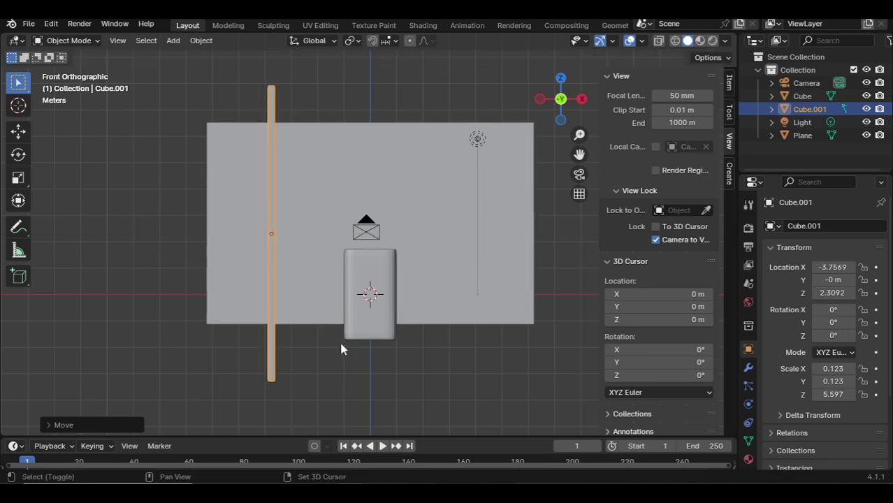
Step: Duplicate the bar along X, placing the copy close beside the first at about -3.44 m
key(shift+d)
key(z)
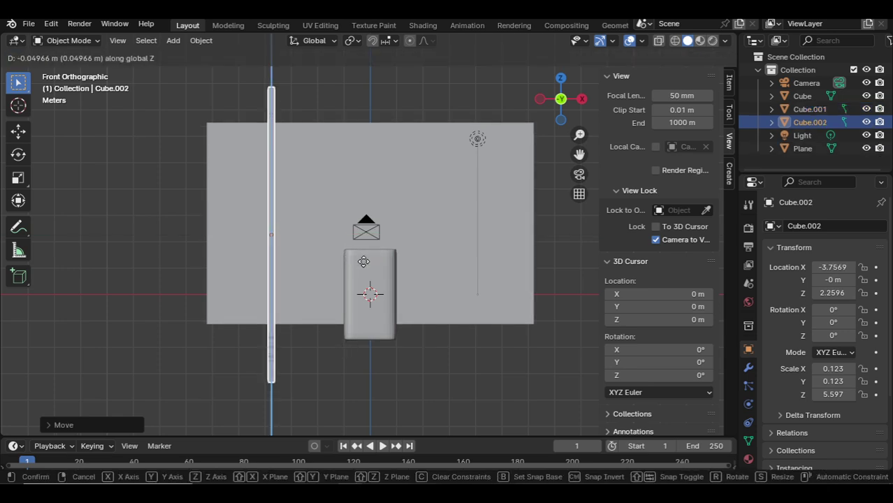
key(x)
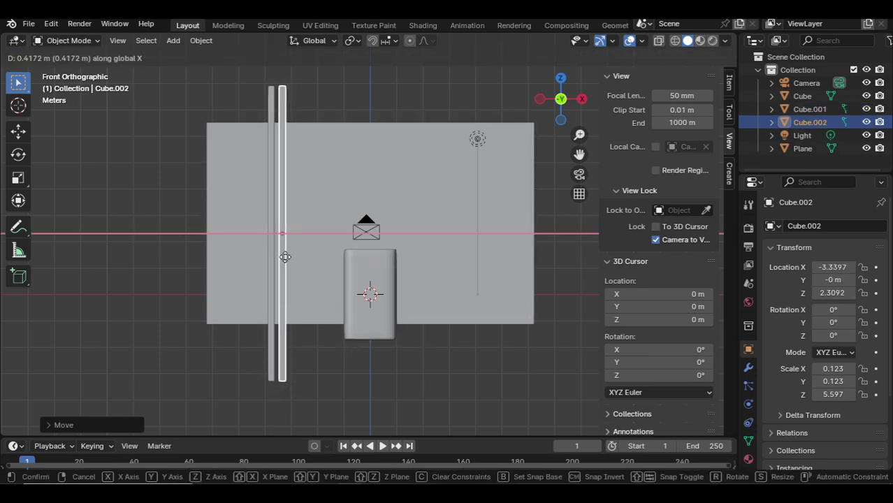
click(282, 273)
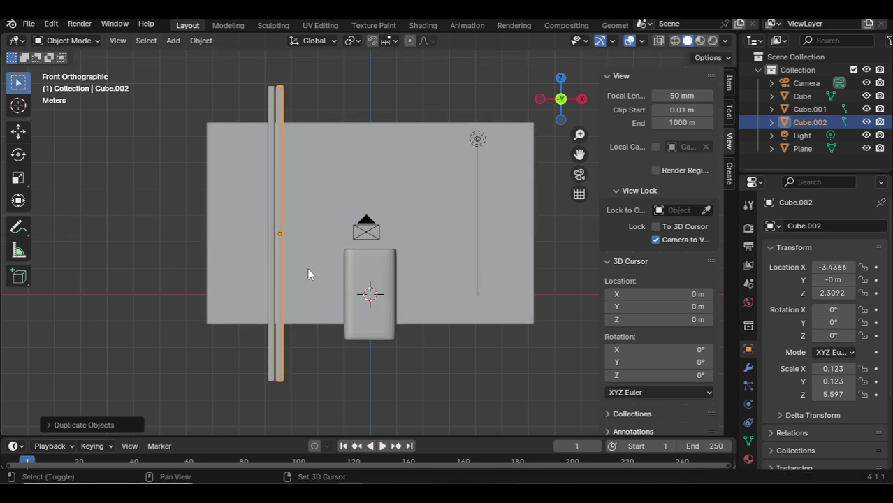
Step: Repeat the bar duplication twelve times to form an evenly spaced row of vertical slats
key(shift+r)
key(shift+r)
key(shift+r)
key(shift+r)
key(shift+r)
key(shift+r)
key(shift+r)
key(shift+r)
key(shift+r)
key(shift+r)
key(shift+r)
key(shift+r)
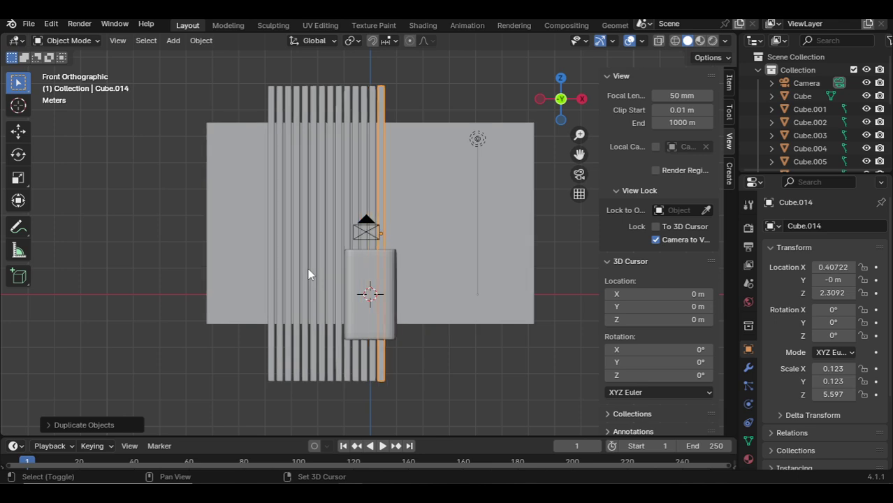
Step: Repeat the slat duplication eleven more times to extend the evenly spaced row along X
key(shift+r)
key(shift+r)
key(shift+r)
key(shift+r)
key(shift+r)
key(shift+r)
key(shift+r)
key(shift+r)
key(shift+r)
key(shift+r)
key(shift+r)
Step: Join all the slats into one object and move it along X to about 6.76 m
drag(497, 78, 253, 110)
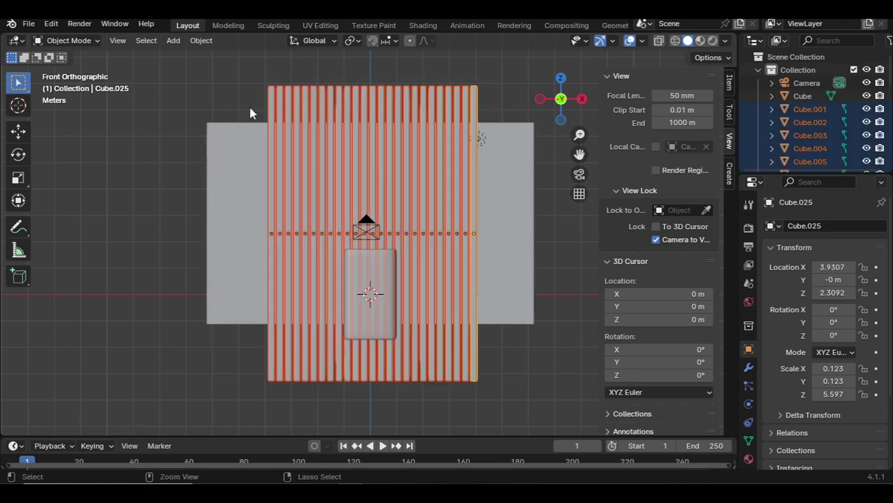
key(ctrl+j)
key(g)
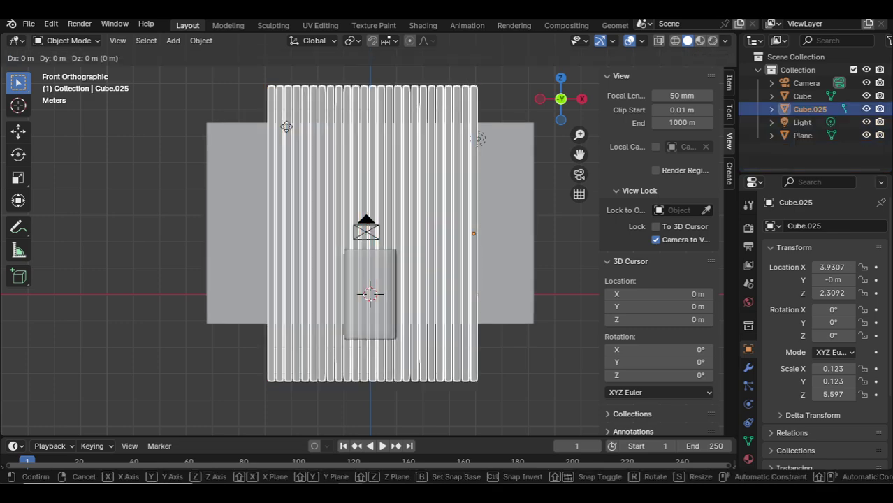
key(x)
click(360, 131)
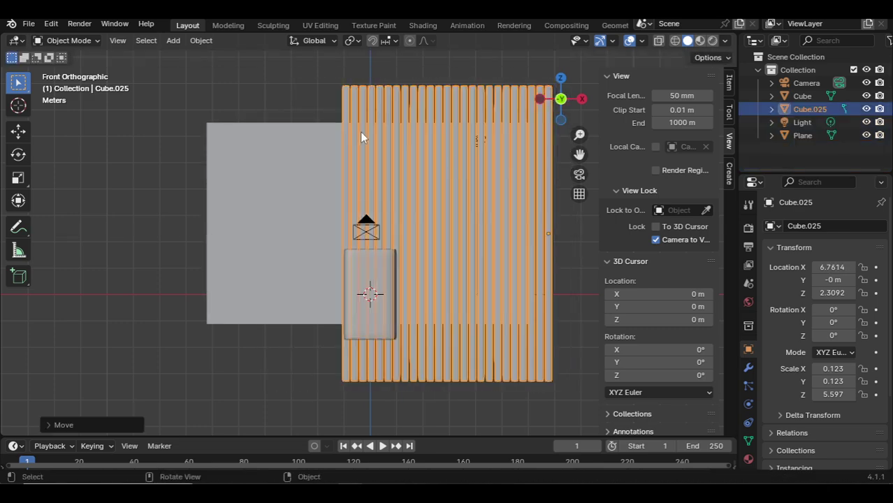
Step: Move the joined slats back along Y to about 2.06 m, behind the rounded block
key(KP_0)
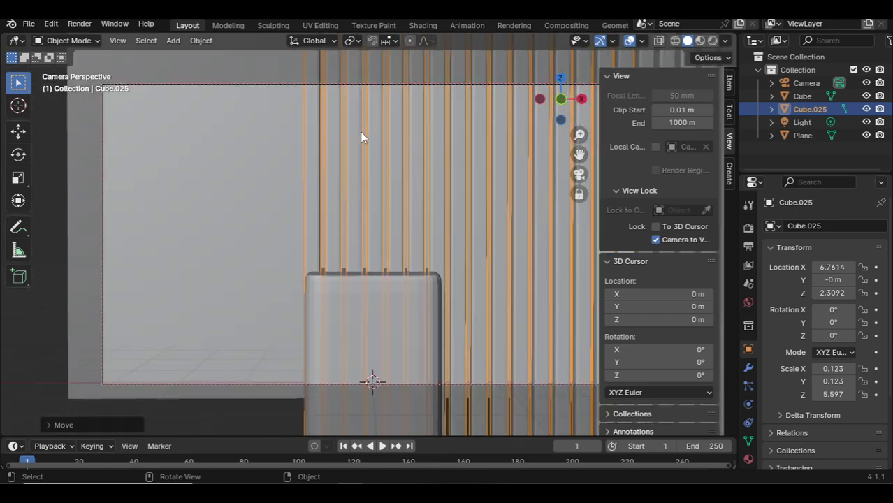
key(KP_1)
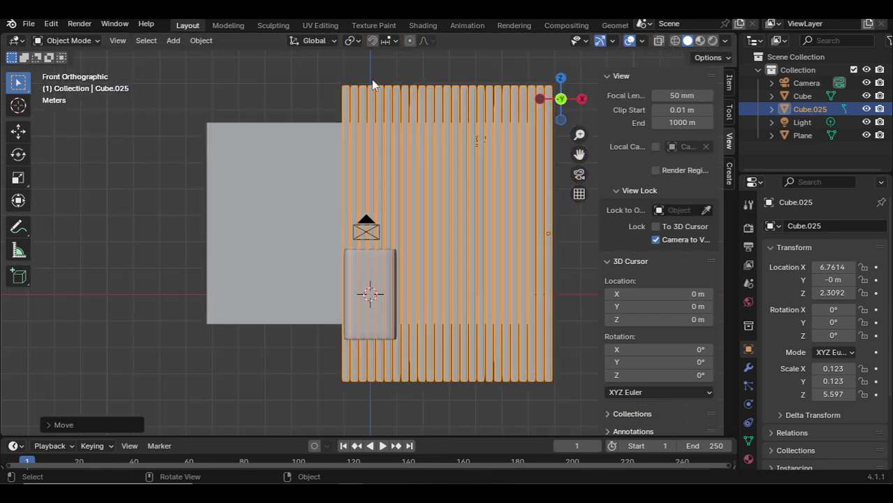
click(425, 74)
click(421, 97)
key(KP_7)
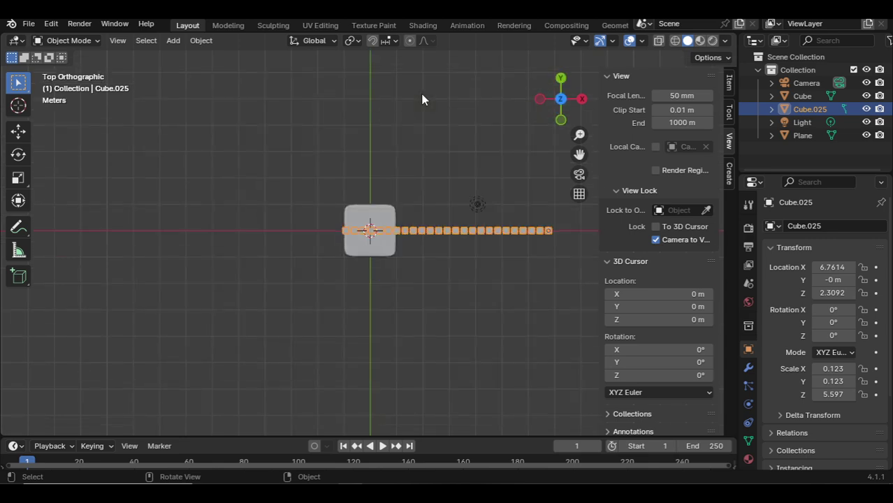
key(g)
key(y)
click(421, 150)
key(KP_0)
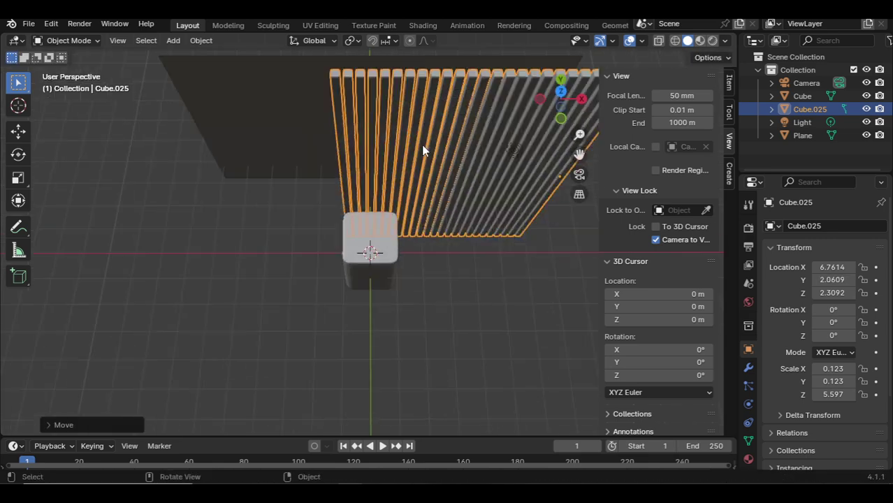
key(KP_7)
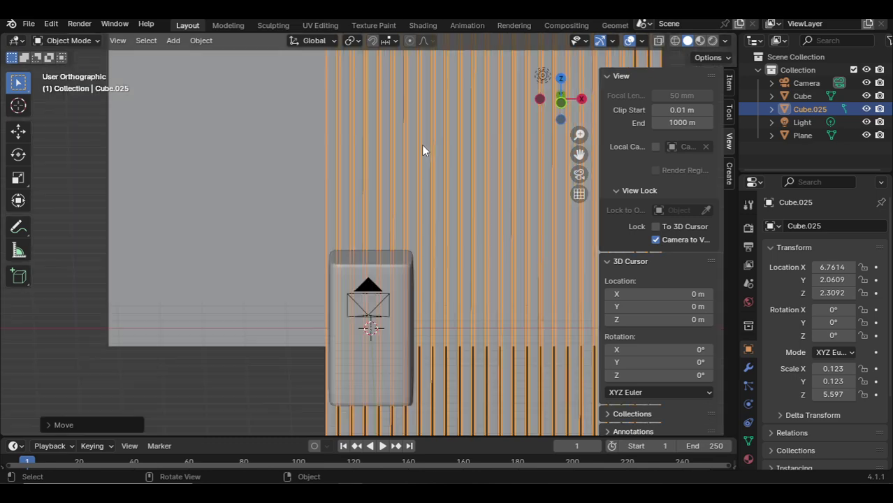
middle_drag(408, 149, 398, 150)
Step: In camera view, shift the joined slats along X to about 7.80 m
key(KP_0)
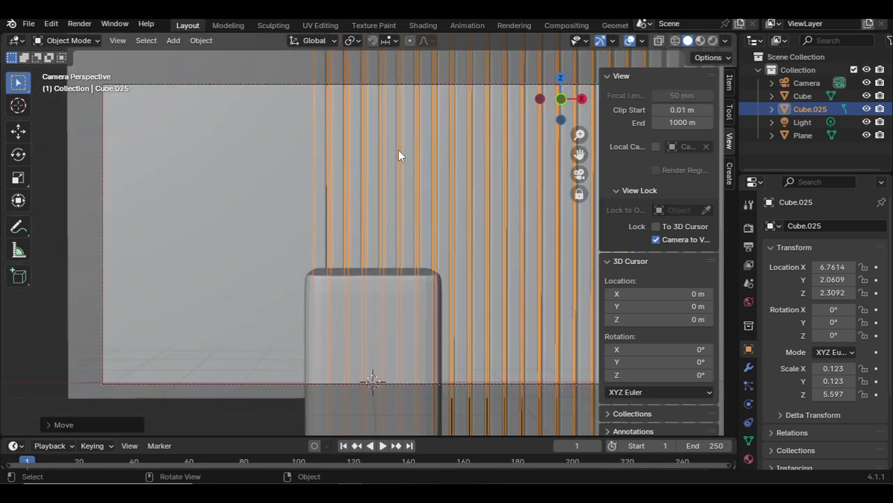
key(g)
key(y)
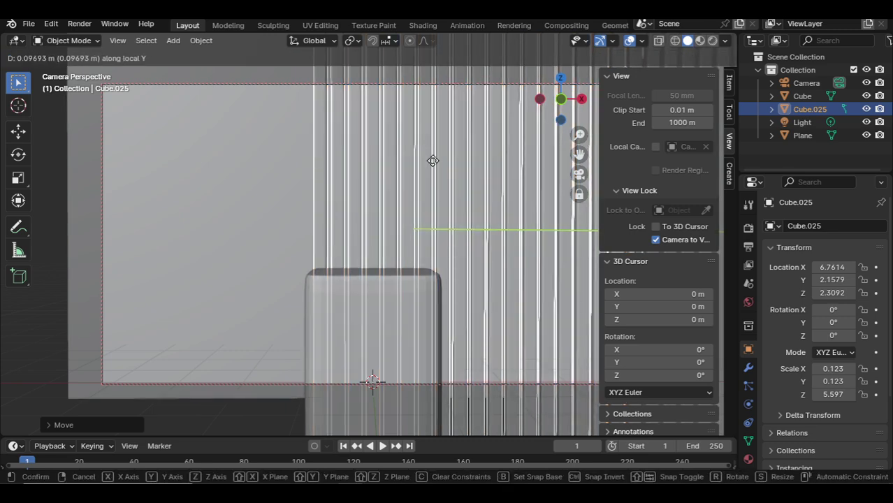
key(x)
click(454, 160)
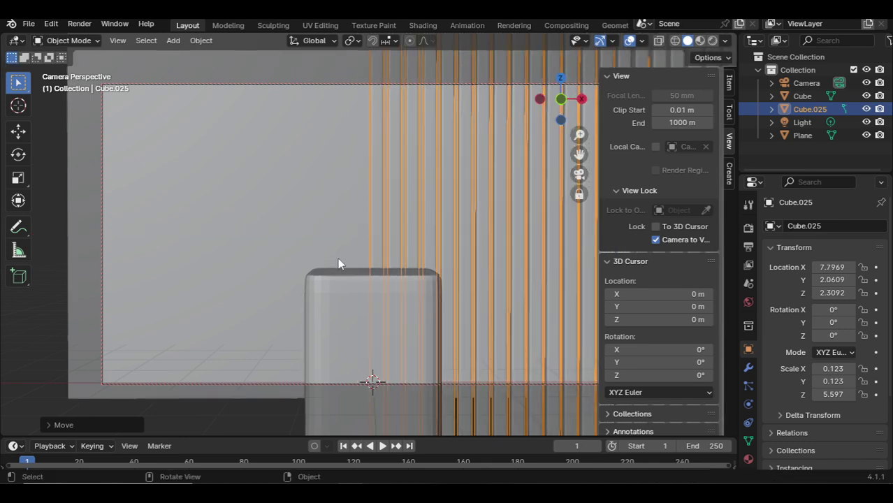
Step: Give the backdrop plane a new material with smoke.png from E:\Print as its Base Color image texture
click(267, 344)
click(749, 459)
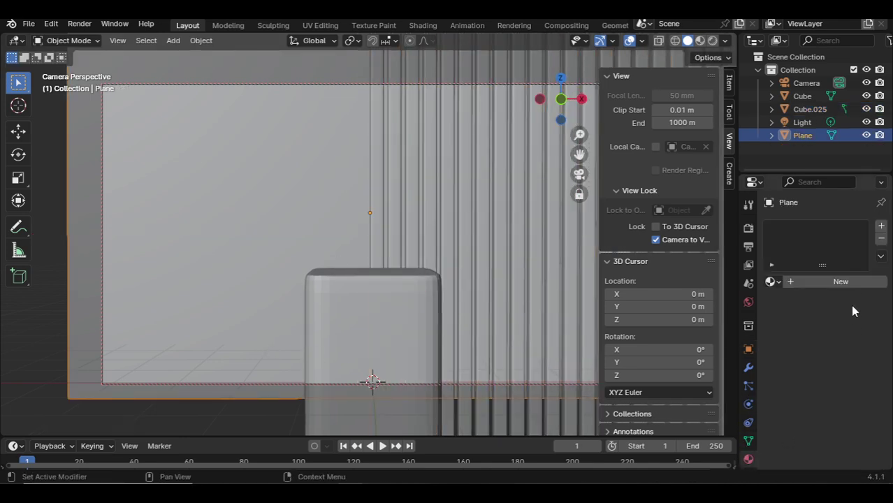
click(853, 282)
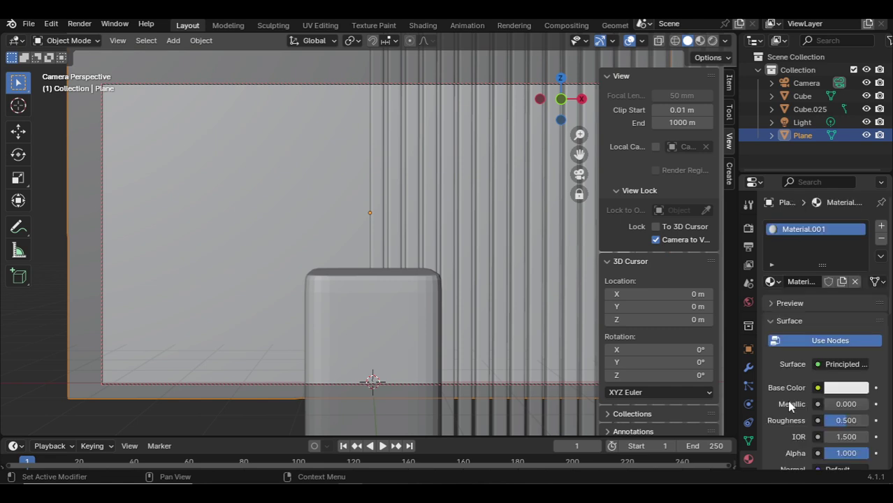
click(818, 388)
click(518, 274)
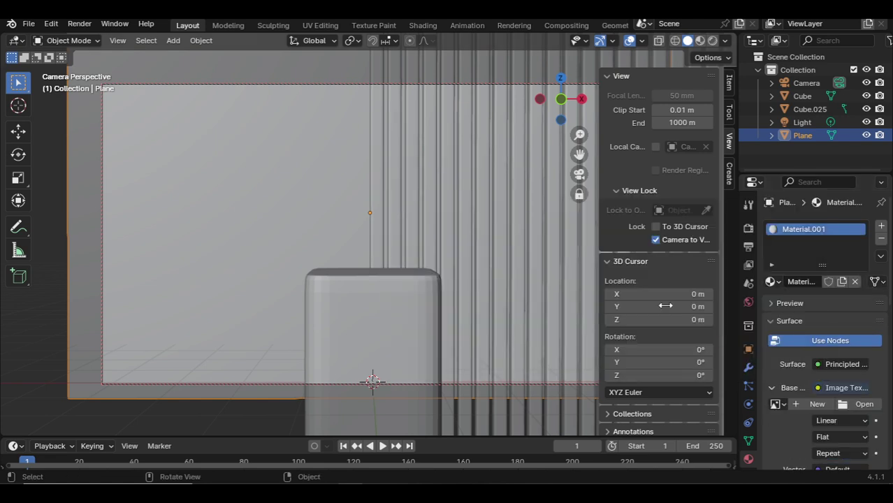
click(844, 404)
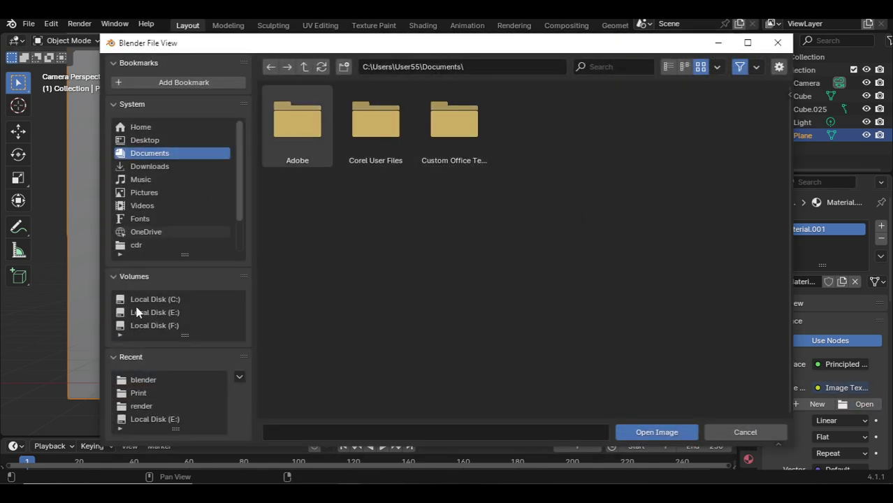
click(143, 393)
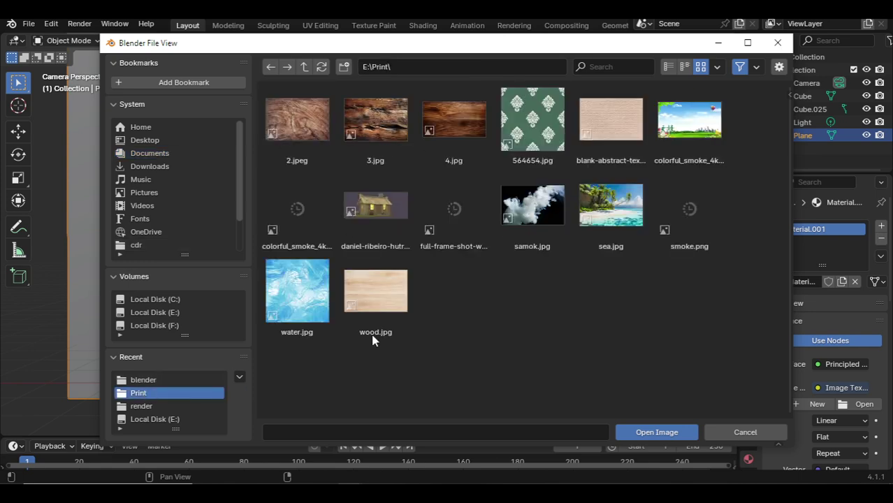
double_click(714, 203)
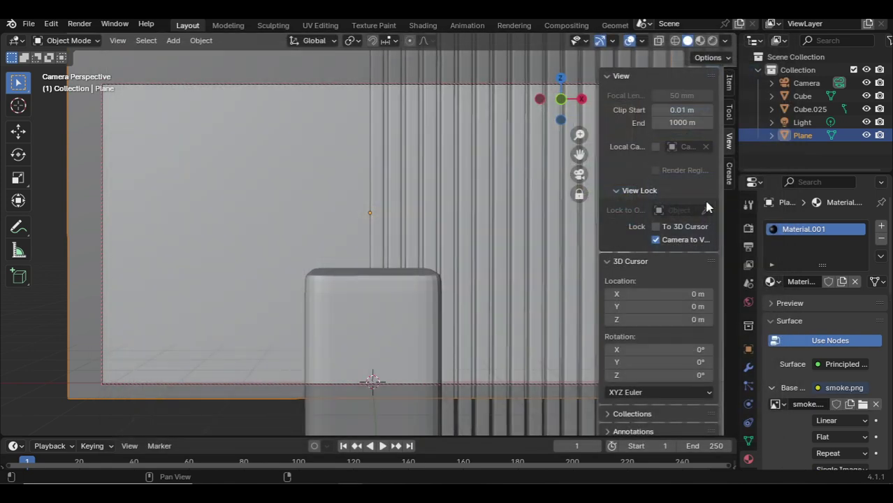
Step: Switch the viewport to Material Preview shading while keeping the camera view
click(700, 40)
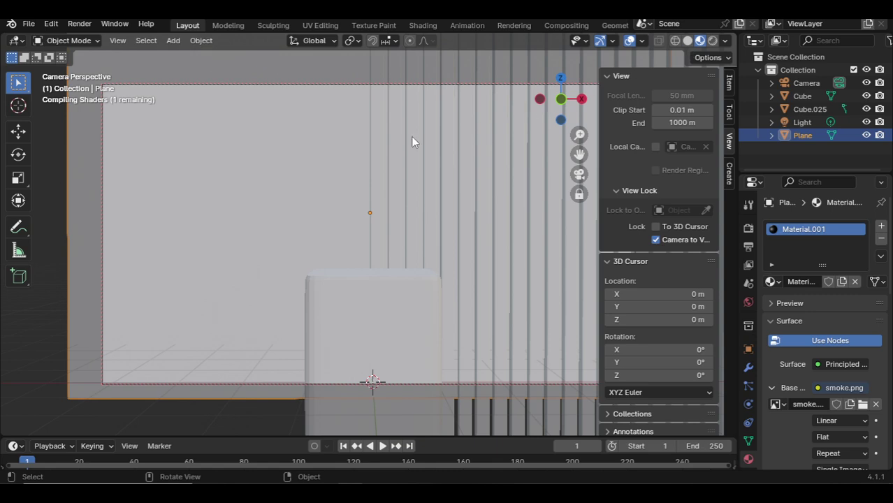
key(KP_0)
key(KP_0)
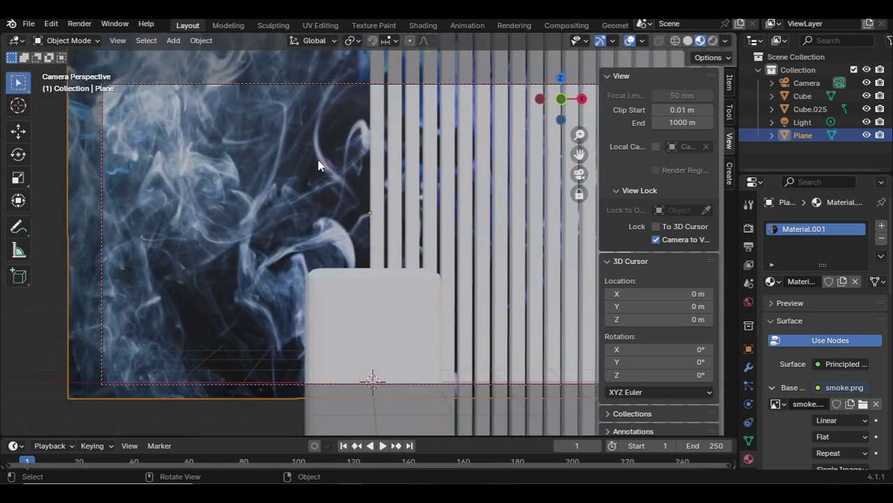
Step: Give the slats a new material with the blank-abstract image from E:\Print as its Base Color texture
click(383, 136)
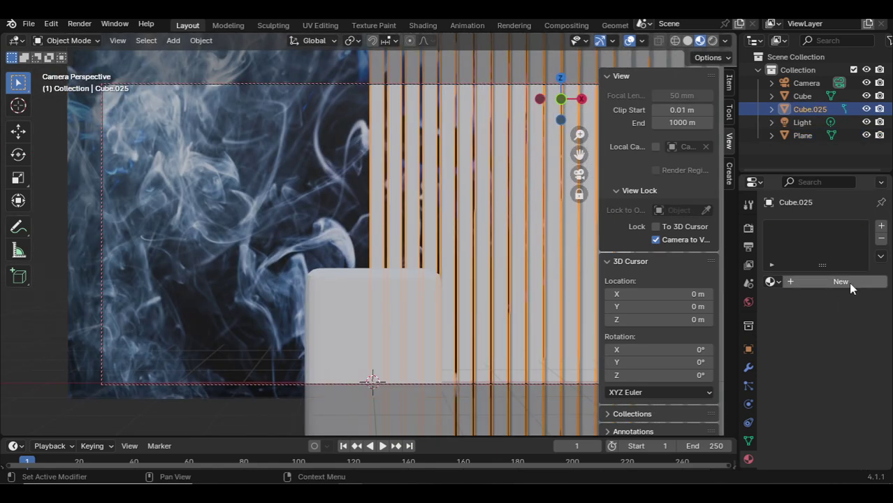
click(839, 282)
click(818, 388)
click(490, 283)
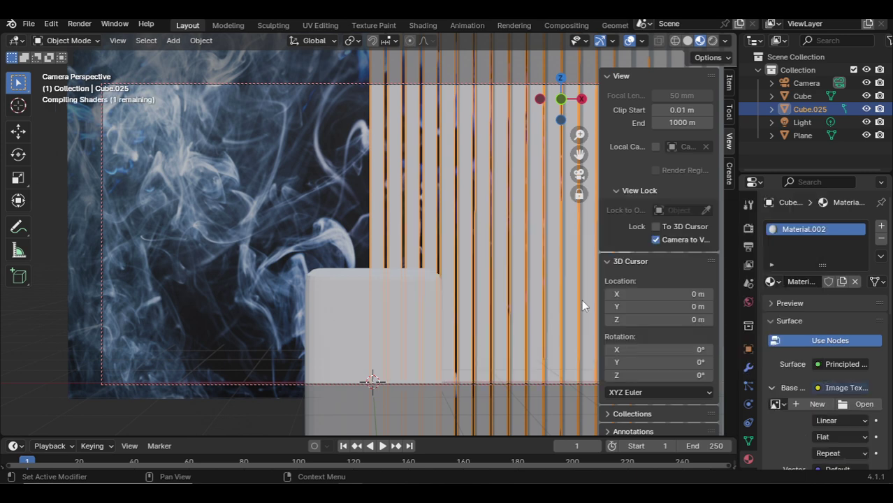
click(854, 406)
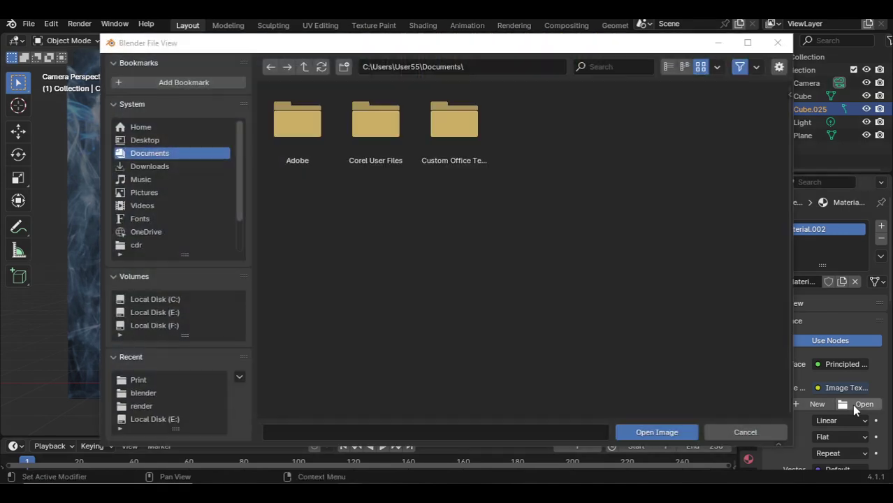
click(150, 380)
double_click(612, 119)
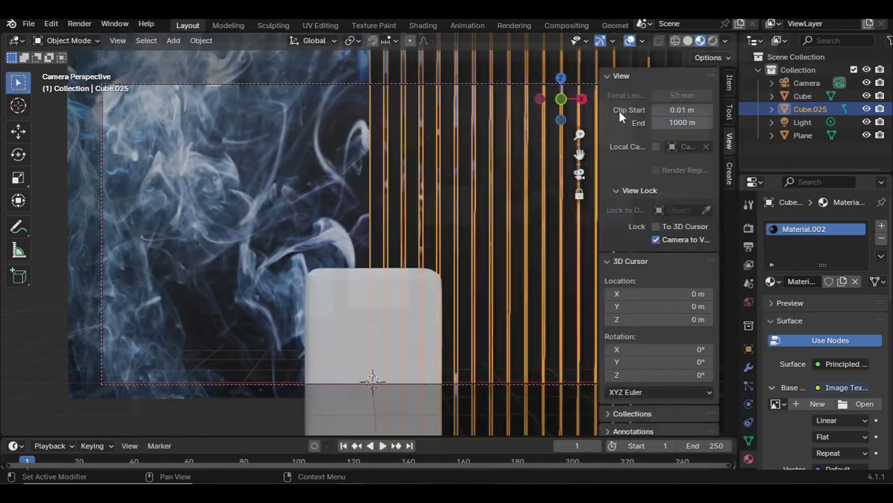
Step: Give the rounded block a new material with the full-frame-shot image from E:\Print as its Base Color texture
click(803, 96)
click(832, 281)
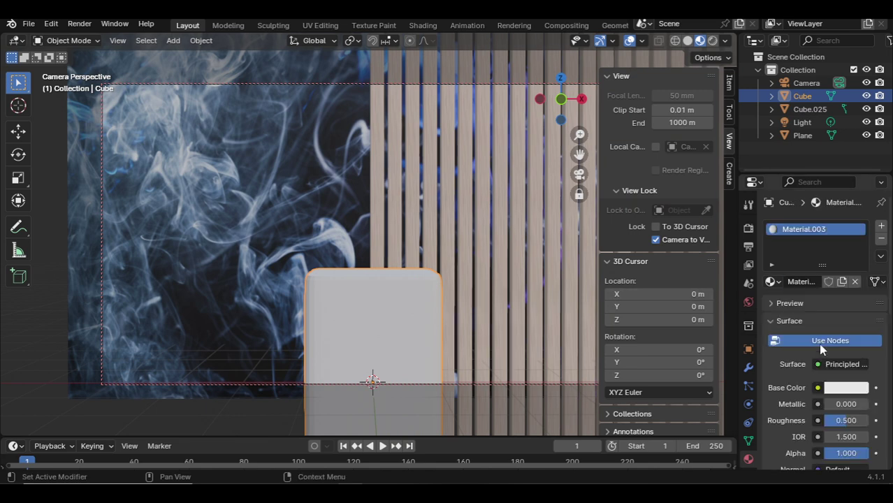
click(817, 388)
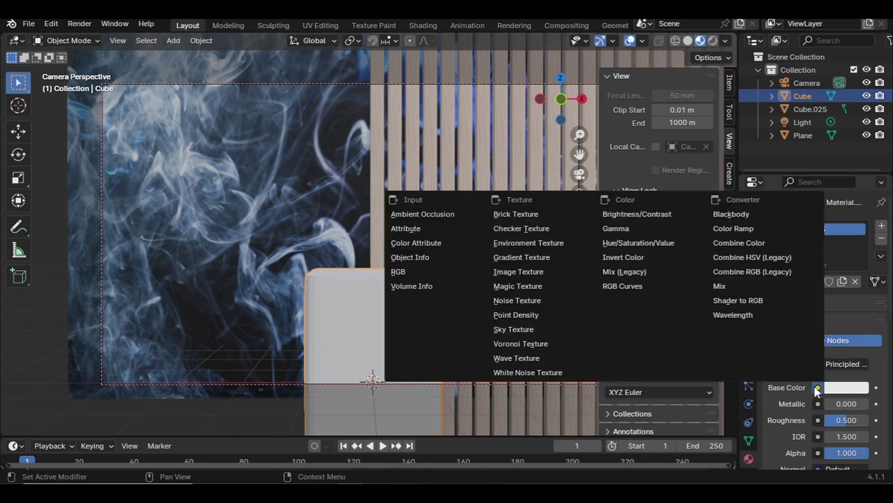
click(530, 273)
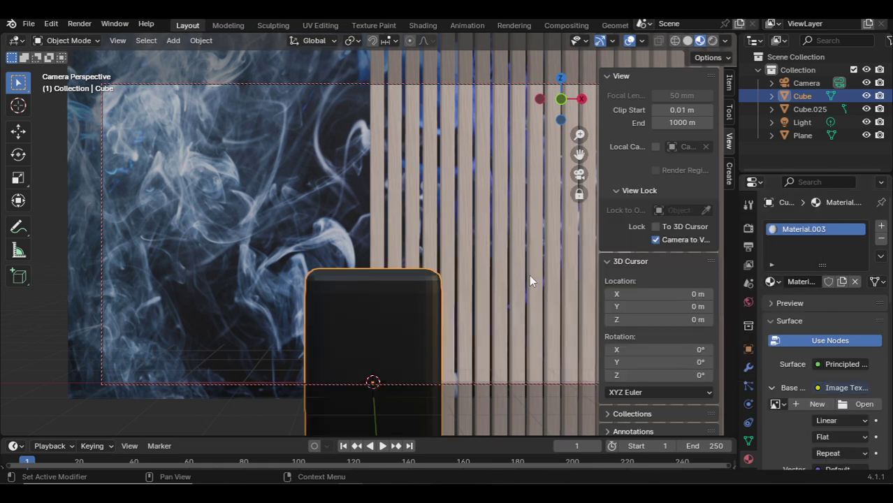
click(859, 404)
click(139, 379)
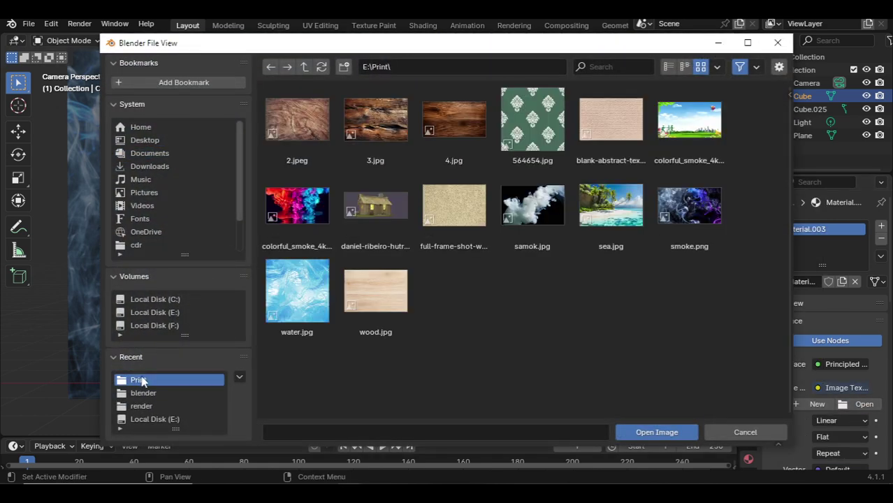
double_click(475, 209)
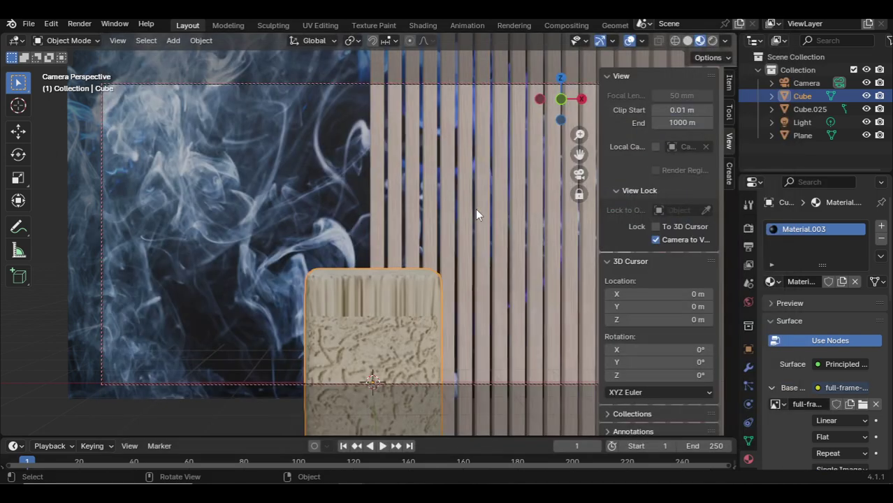
Step: Rotate the block 90° about X twice and replace its texture image with water.jpg
text(r)
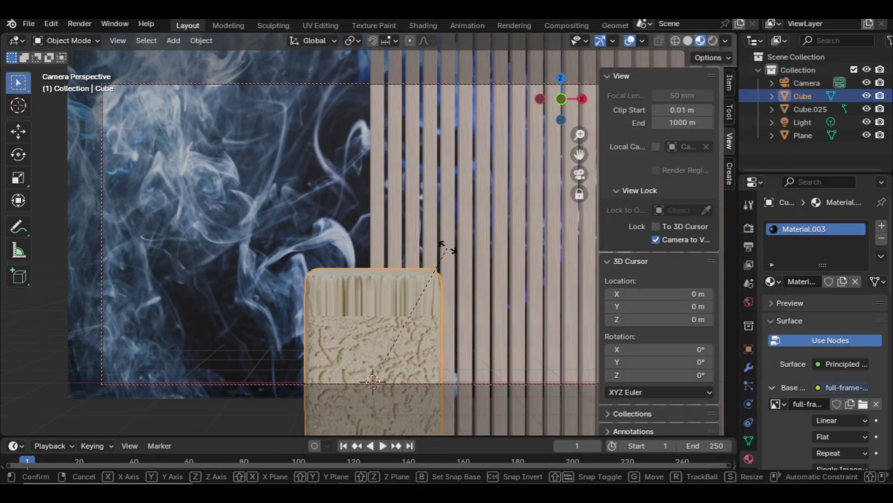
text(x90)
key(Return)
key(shift+r)
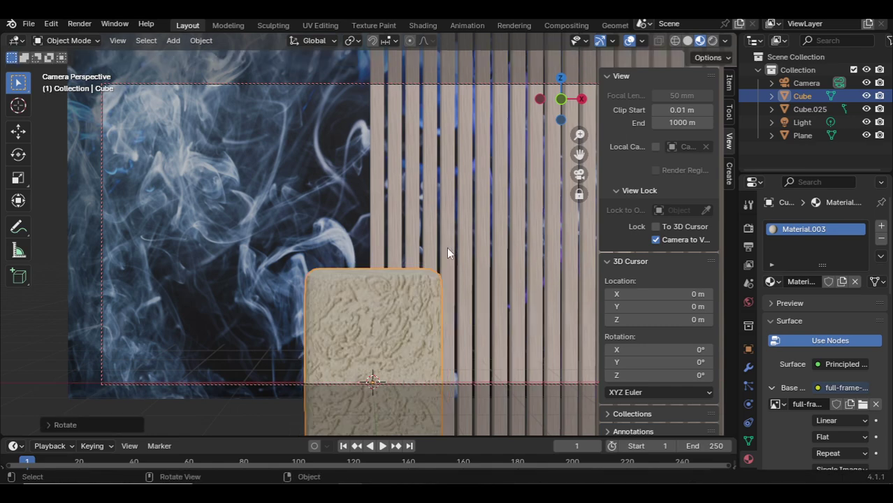
click(863, 404)
double_click(285, 313)
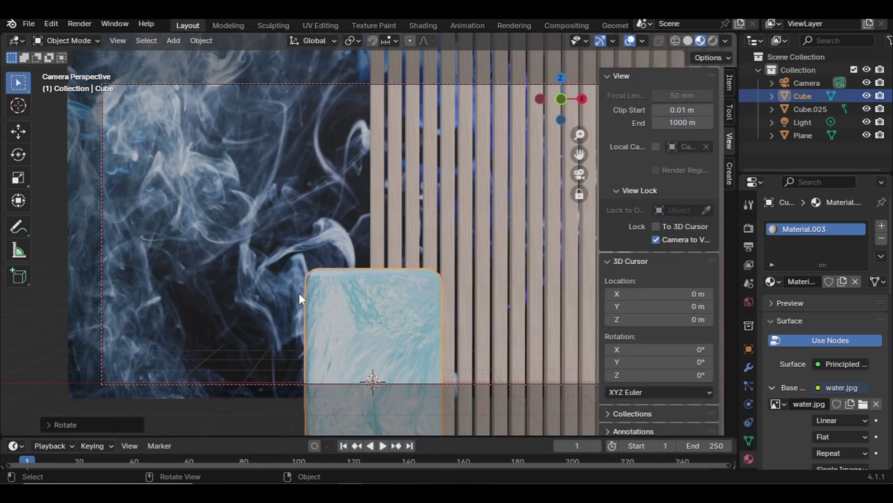
Step: Replace the backdrop plane's texture image with the red-and-blue colorful_smoke_4k image
click(356, 223)
click(423, 232)
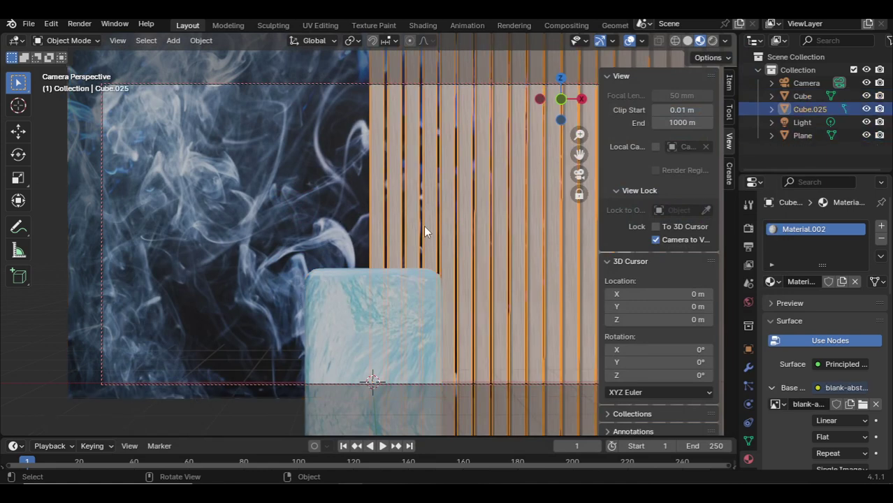
click(341, 226)
click(863, 406)
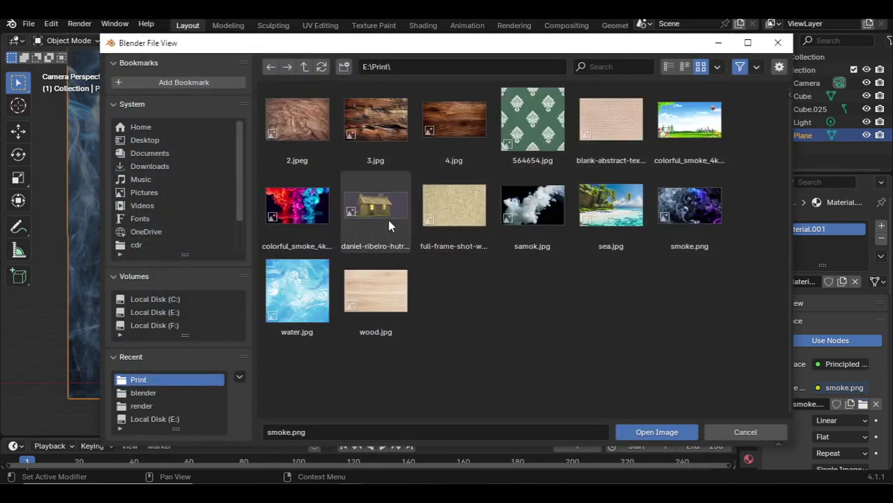
double_click(299, 199)
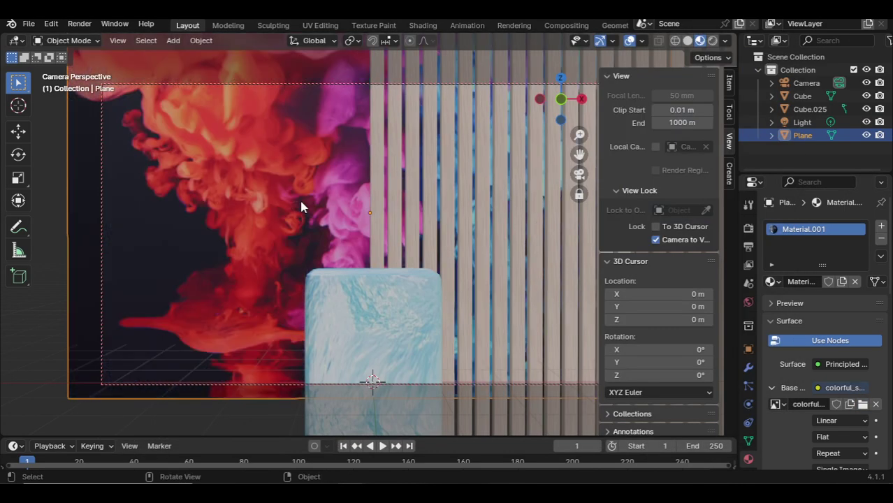
Step: Try samok.jpg as the slats' texture image, and settle on the dark wood 4.jpg from E:\Print
click(415, 175)
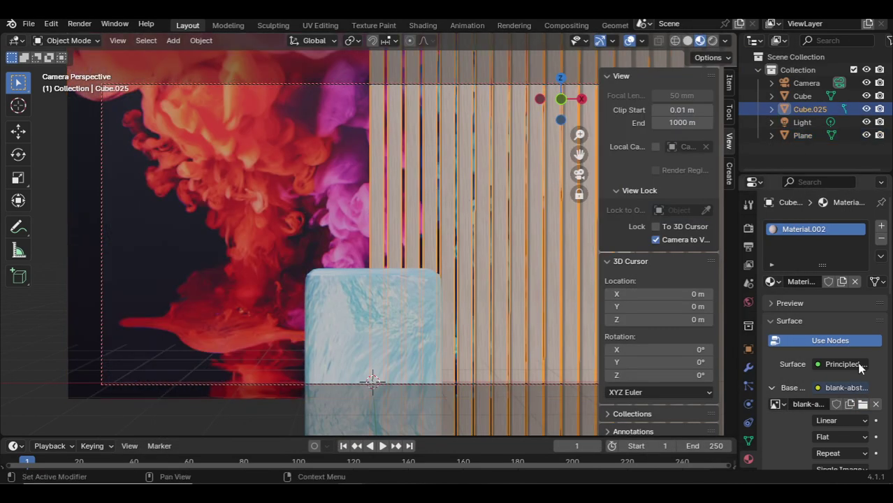
click(864, 406)
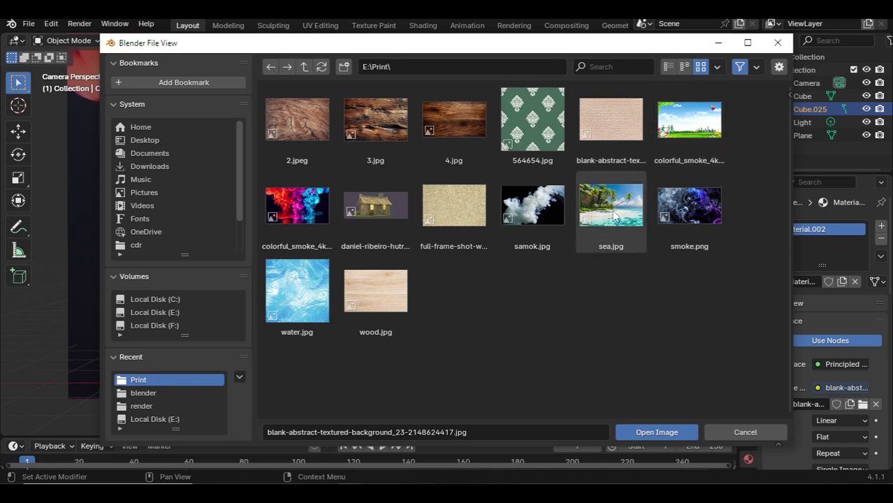
double_click(525, 199)
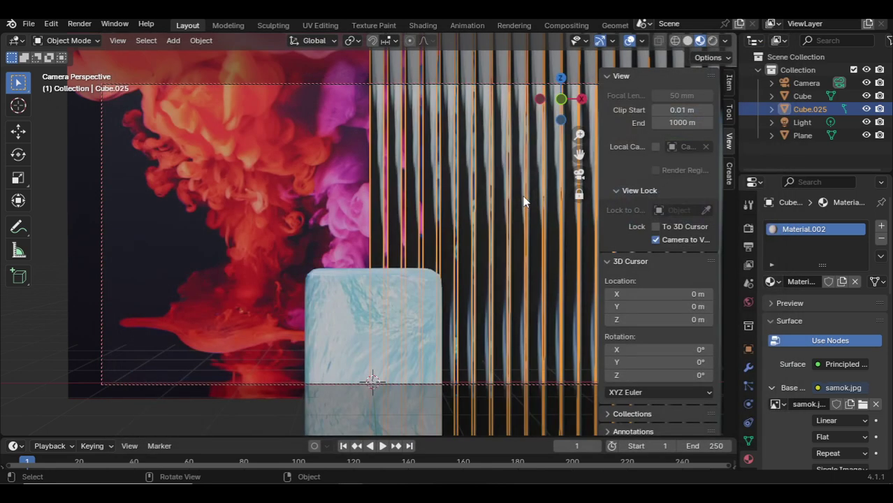
click(864, 404)
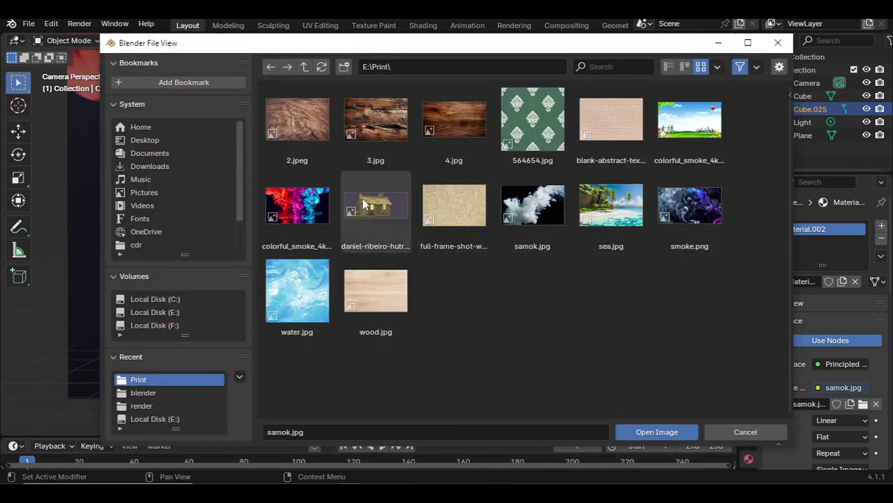
double_click(436, 102)
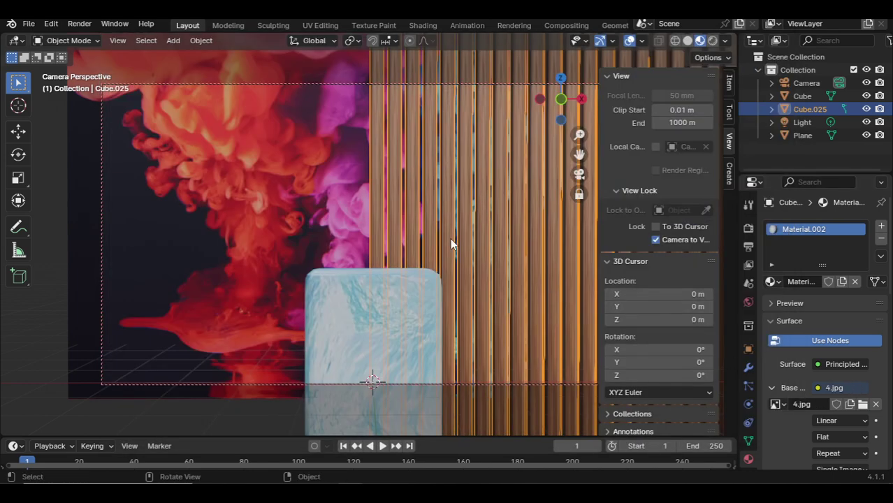
Step: Add a Sapling Tree Gen curve at the block and turn on Show Leaves in its Leaves settings
middle_drag(451, 238, 349, 222)
click(207, 159)
middle_drag(208, 159, 389, 96)
key(shift+a)
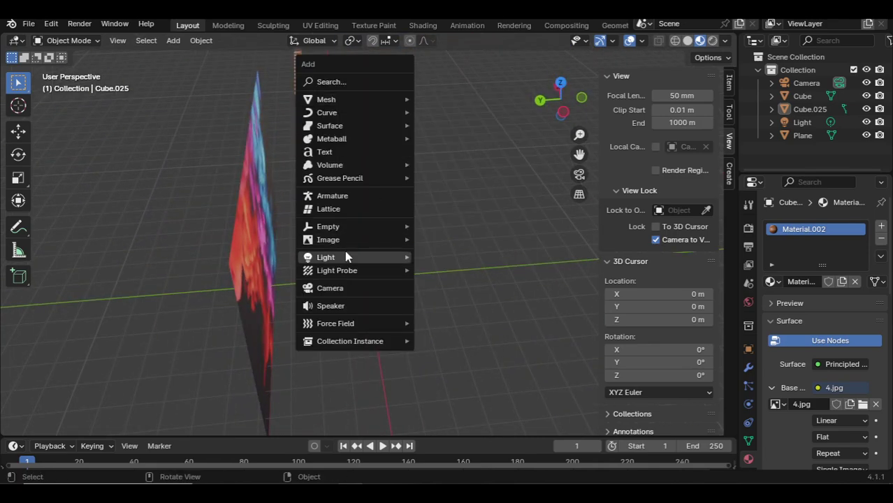
mouse_move(330, 113)
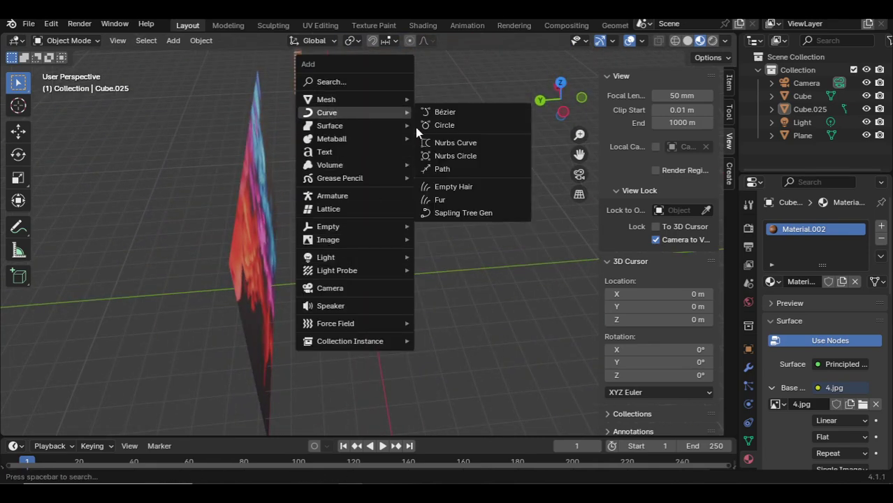
click(443, 214)
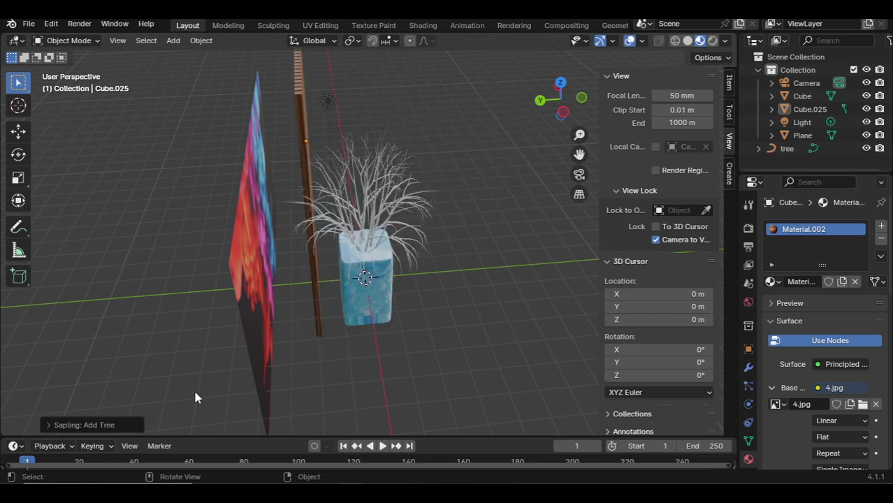
click(119, 425)
click(145, 99)
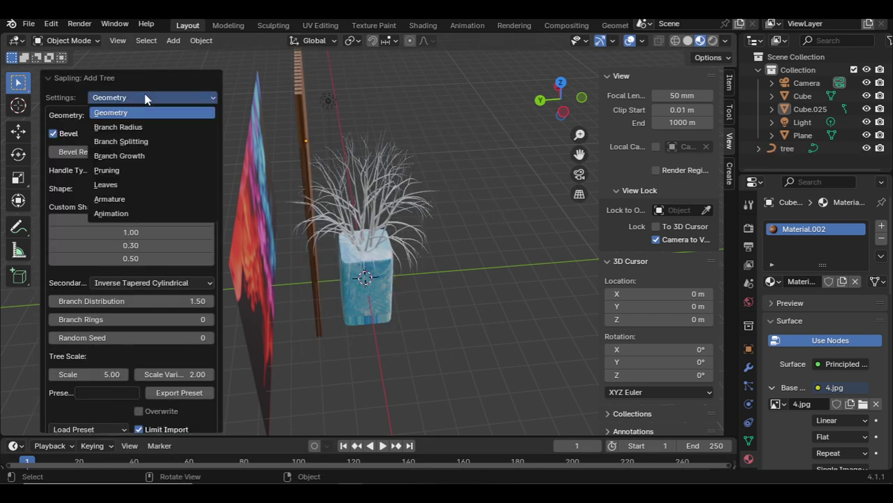
click(108, 185)
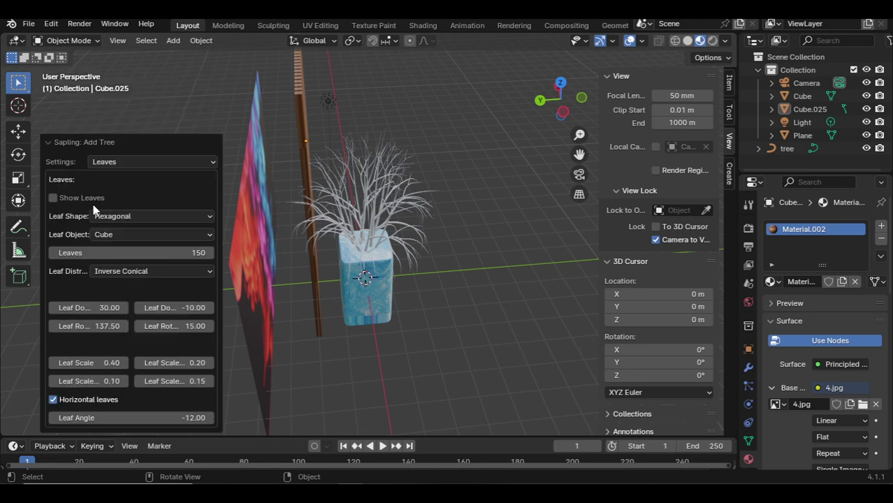
Step: Give the tree's leaves a new material without nodes and set its base color to bright green
click(443, 183)
click(835, 281)
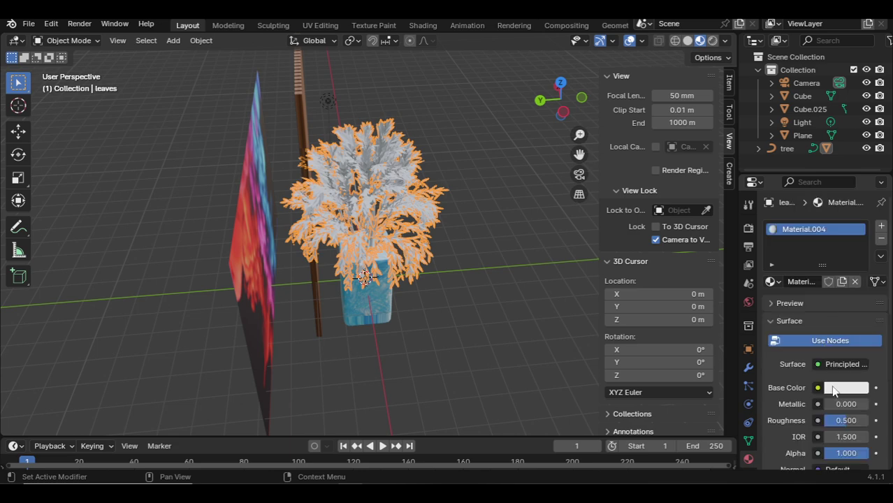
click(830, 341)
click(840, 365)
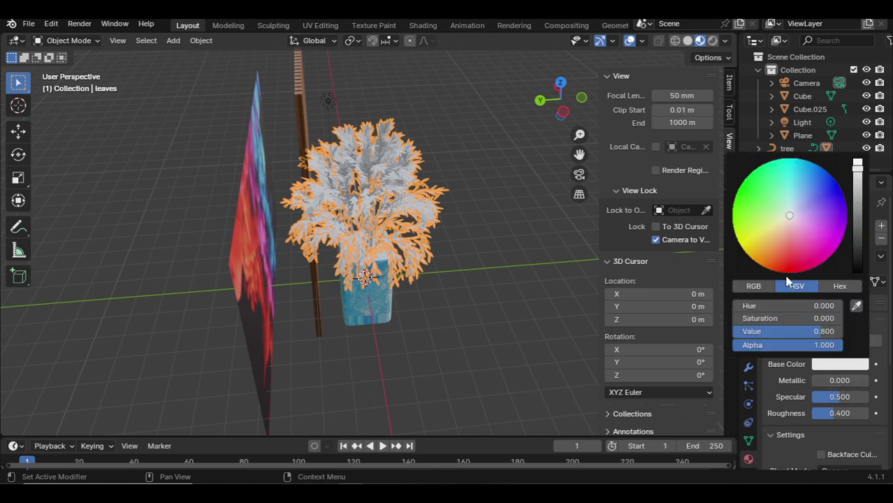
click(777, 206)
click(404, 170)
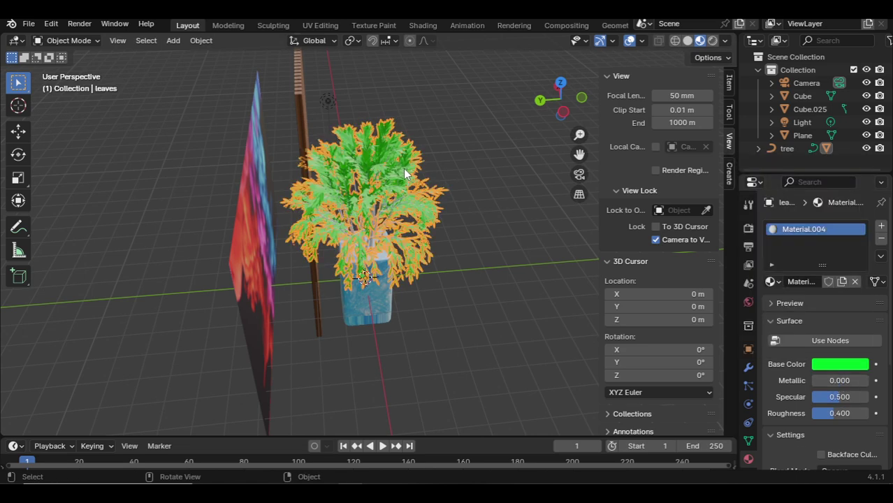
Step: Give the tree's trunk and branches a new material without nodes and a dark reddish-brown base color
key(KP_1)
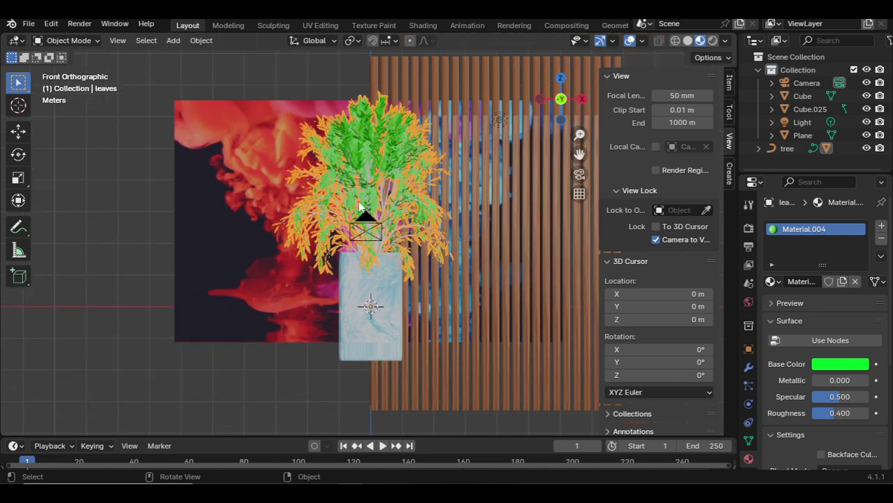
scroll(364, 201, up, 3)
click(431, 209)
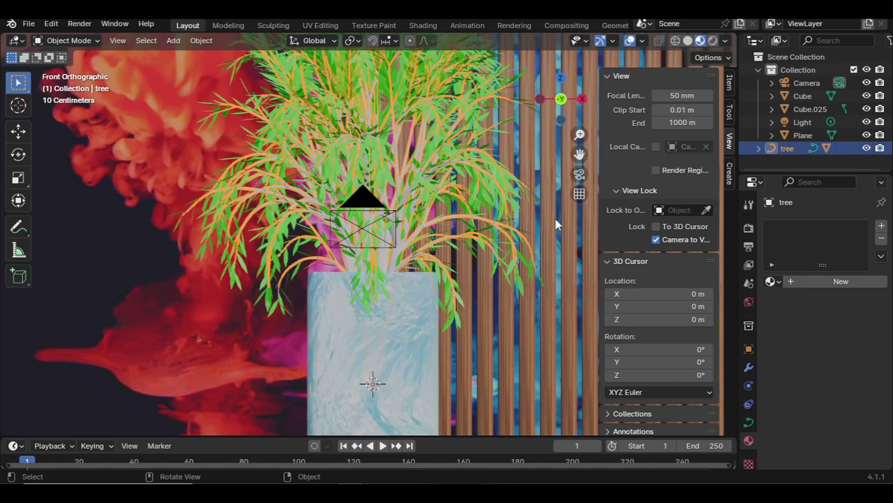
click(841, 282)
scroll(844, 323, down, 2)
click(840, 363)
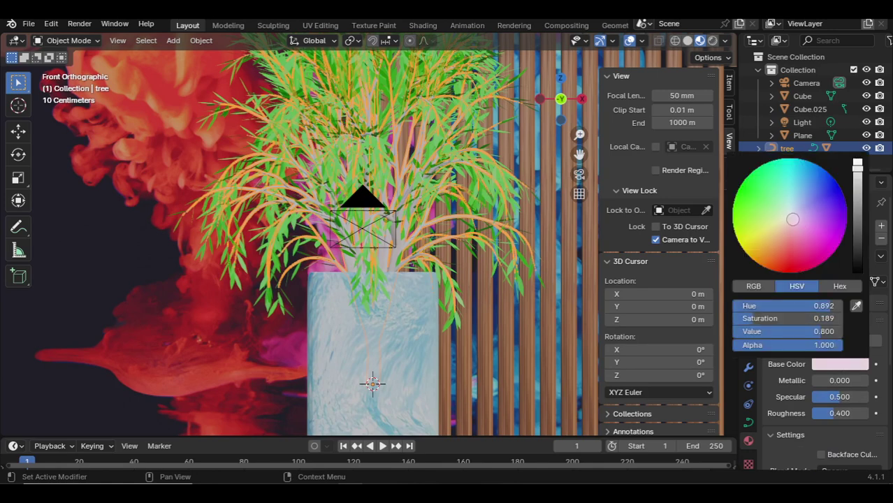
drag(793, 219, 780, 263)
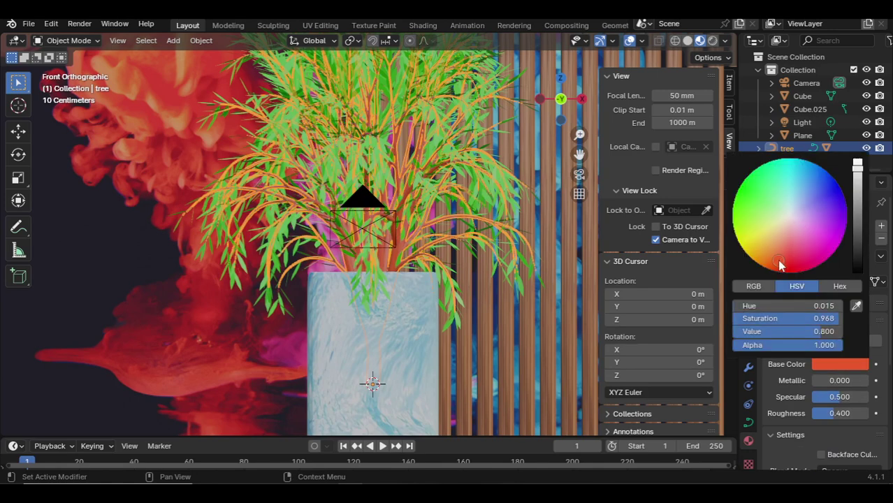
click(839, 364)
drag(856, 176, 856, 241)
Step: Select the tree with its leaves, scale both down, and move them -1.0519 m in X and -0.41384 m in Z
click(428, 137)
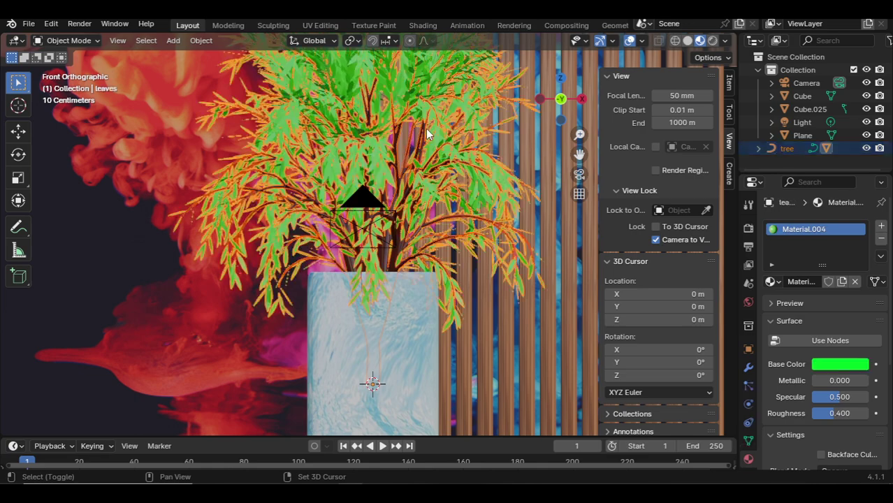
scroll(449, 173, down, 3)
key(s)
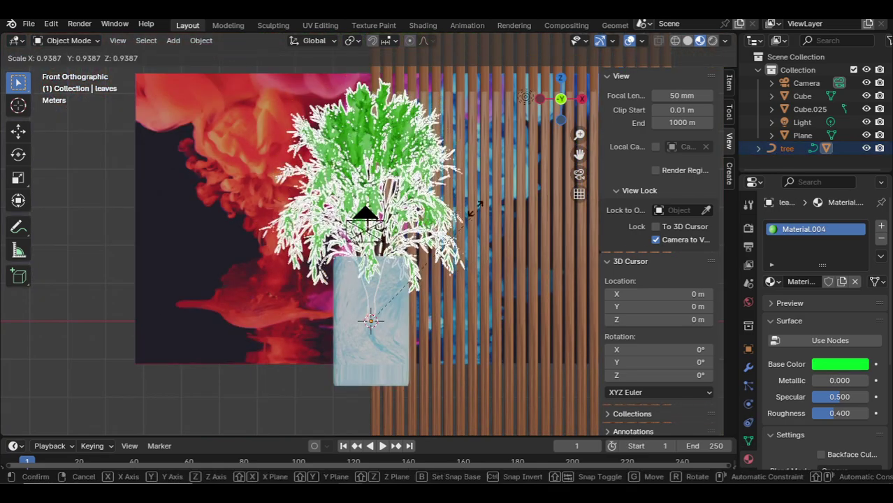
click(410, 265)
key(g)
click(365, 279)
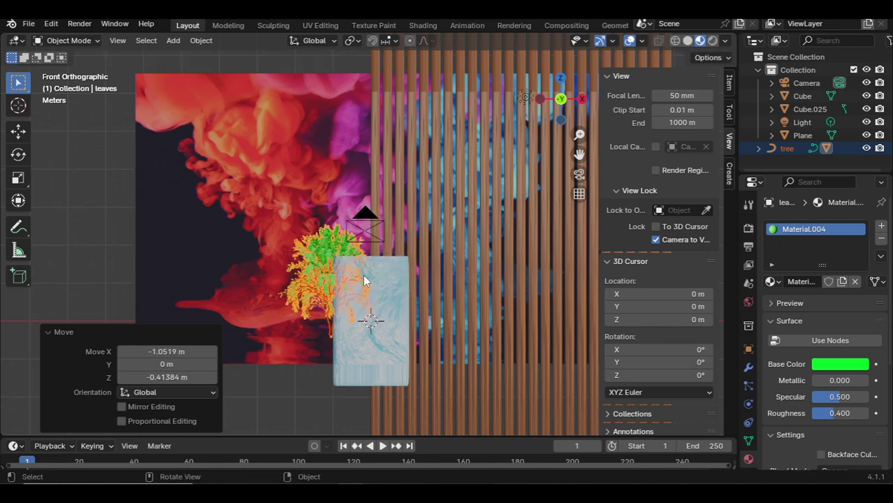
Step: Move the tree and leaves behind the block beside the slats' end, and rotate them 52.4° about Z
key(KP_7)
key(g)
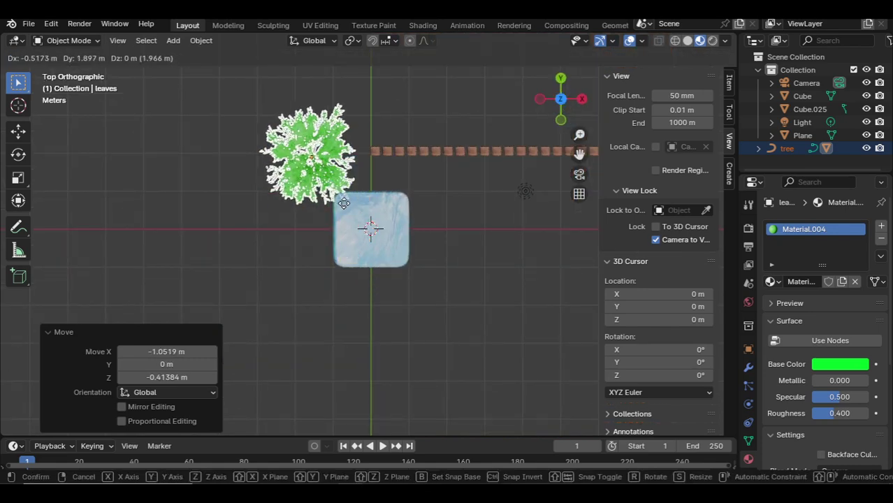
click(346, 209)
key(r)
click(394, 302)
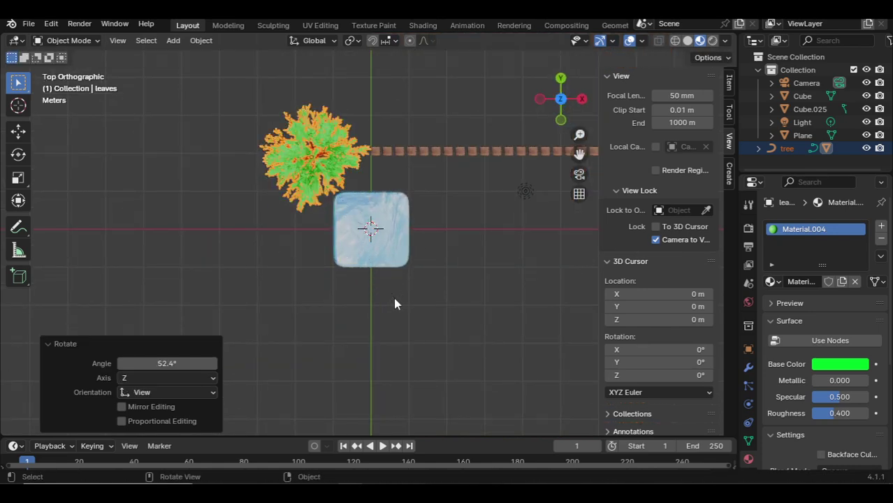
Step: Enlarge the tree and leaves in the camera view, lower them 1.2136 m in Z, and shift them about -0.507 m in X
key(KP_0)
key(s)
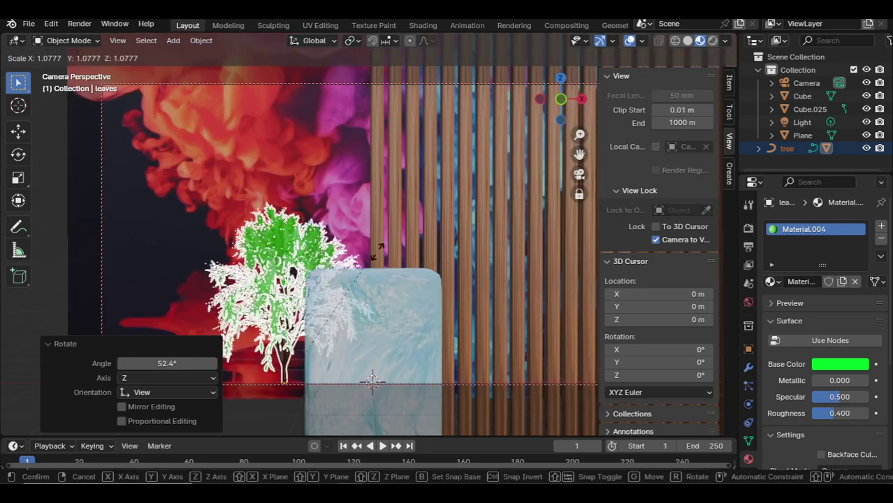
click(415, 205)
key(g)
key(z)
click(378, 275)
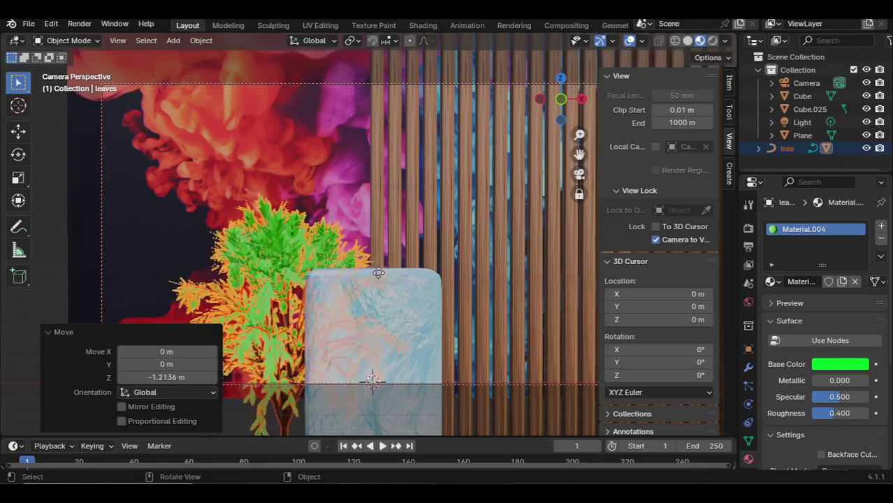
key(g)
click(364, 275)
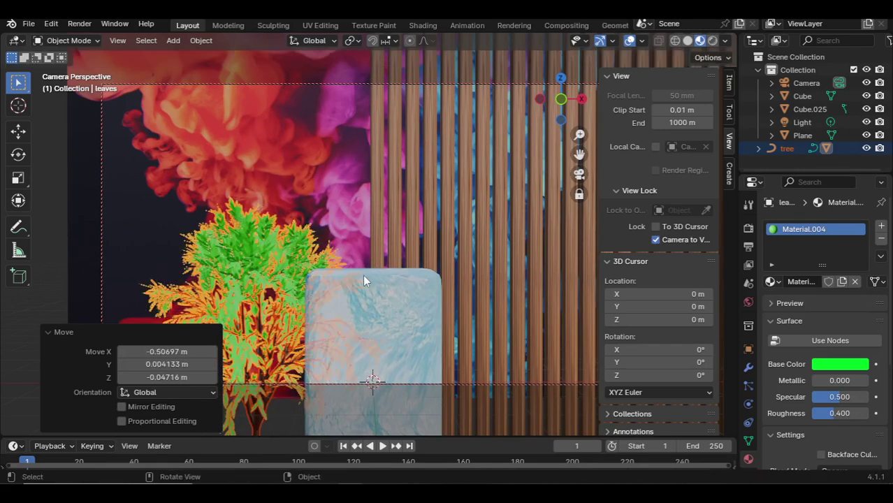
Step: Hide the sidebar, maximize the 3D viewport and show the scene in front view
click(405, 230)
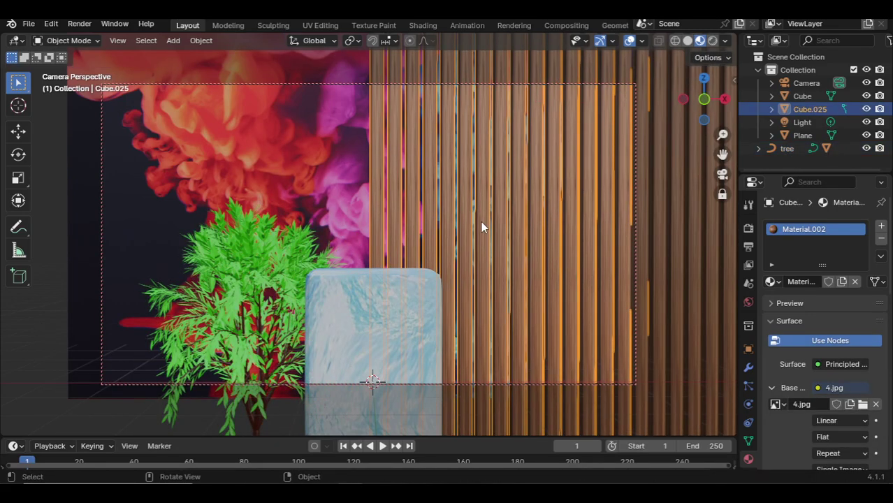
key(ctrl+space)
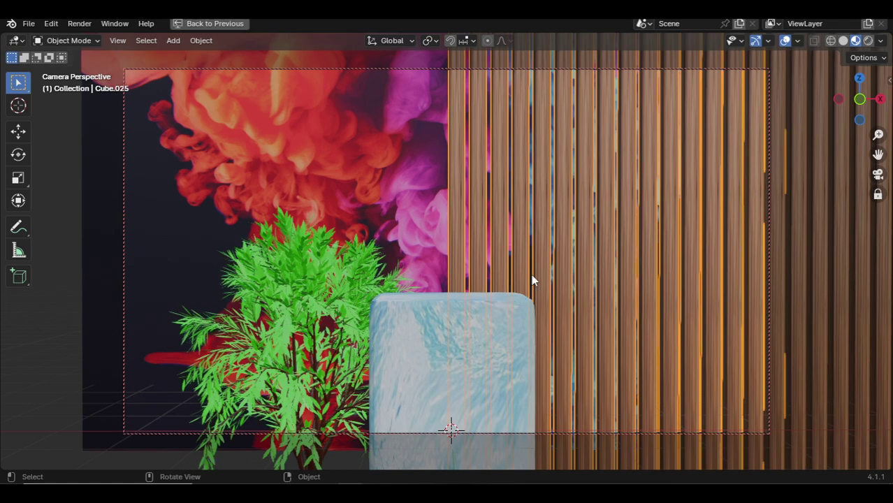
click(364, 297)
key(KP_7)
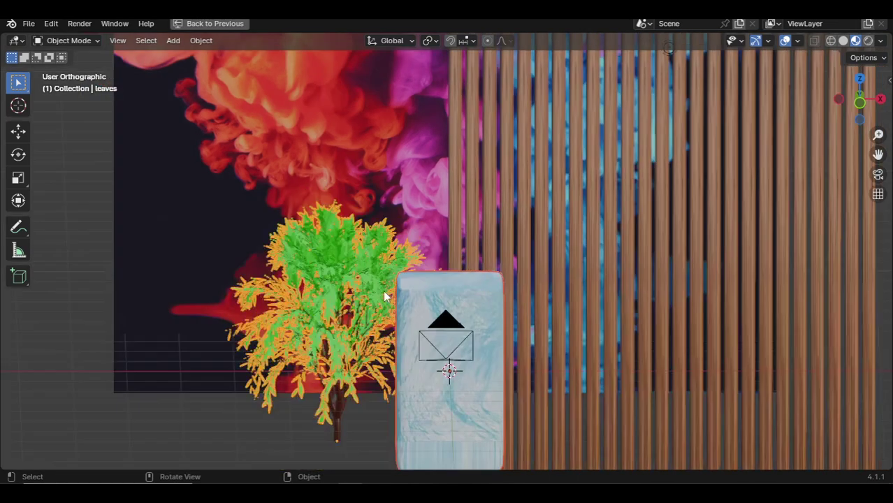
click(411, 336)
key(KP_1)
scroll(411, 334, down, 1)
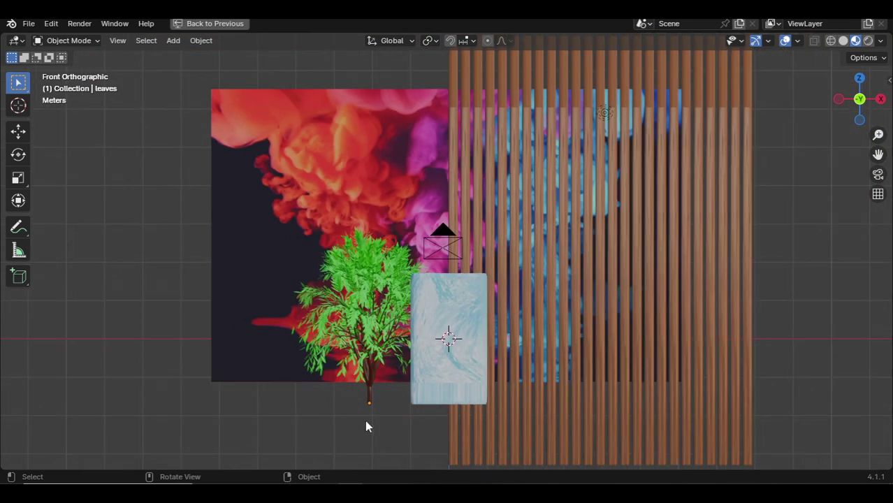
Step: Select the tree, its leaves and the block together, and move them about 0.664 m along X
drag(365, 420, 380, 403)
scroll(398, 372, up, 2)
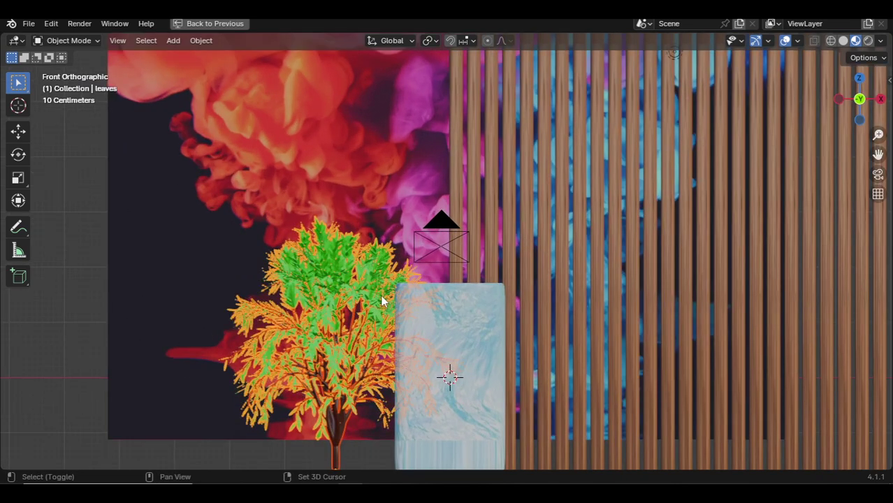
shift+click(382, 300)
click(378, 305)
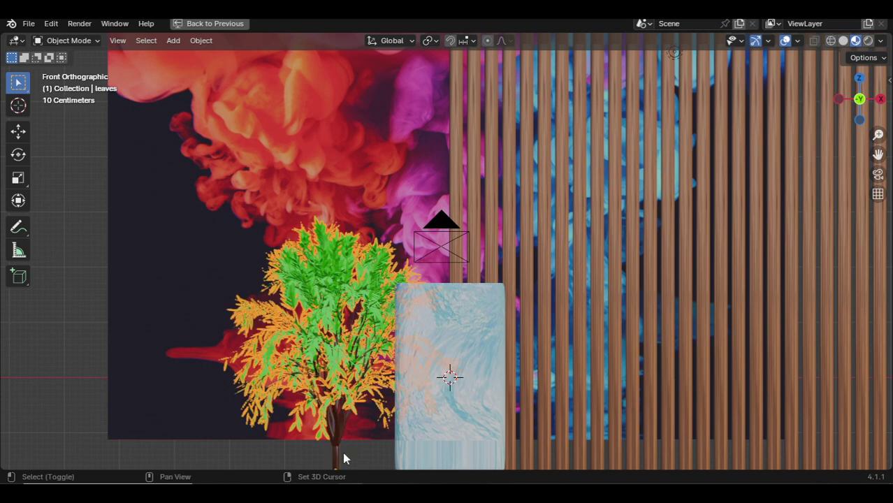
shift+click(421, 431)
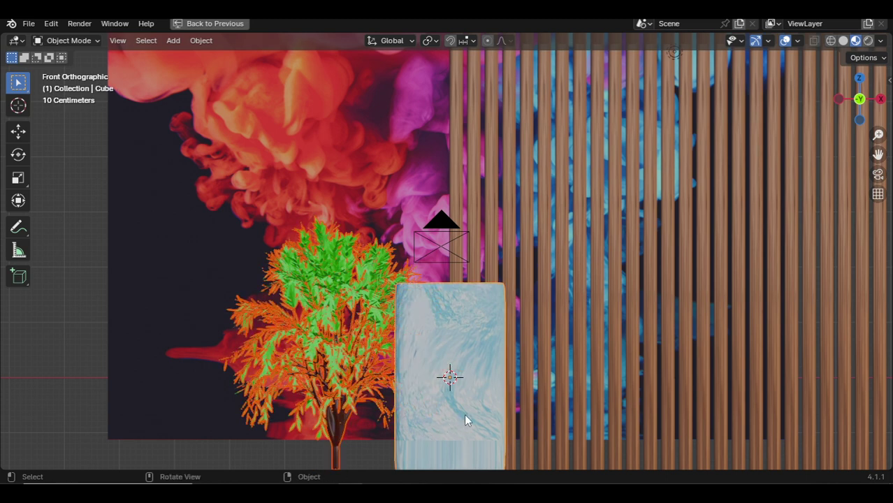
key(g)
key(y)
key(x)
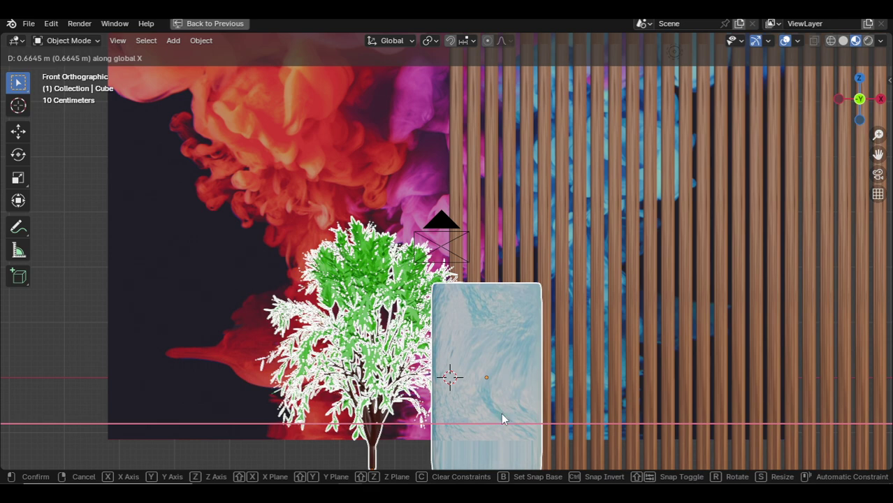
click(502, 413)
Step: Rotate the block alone by -11.6° about Z in the camera view
key(KP_0)
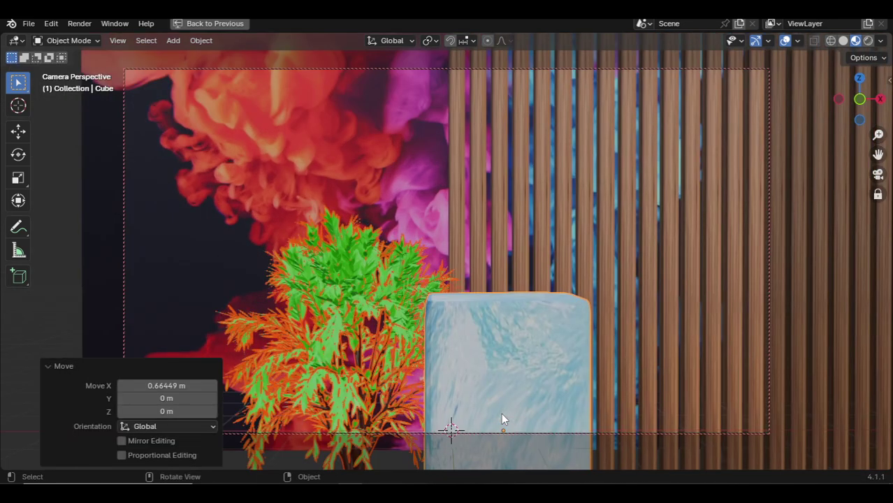
click(498, 322)
key(r)
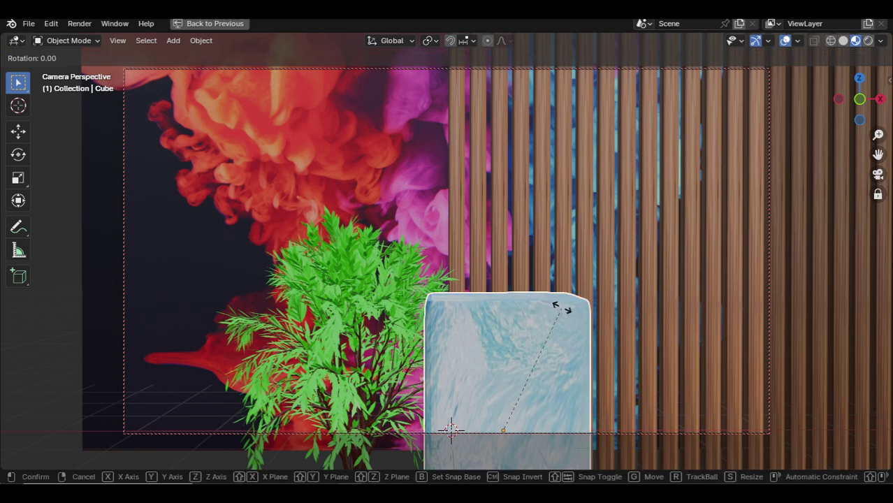
key(z)
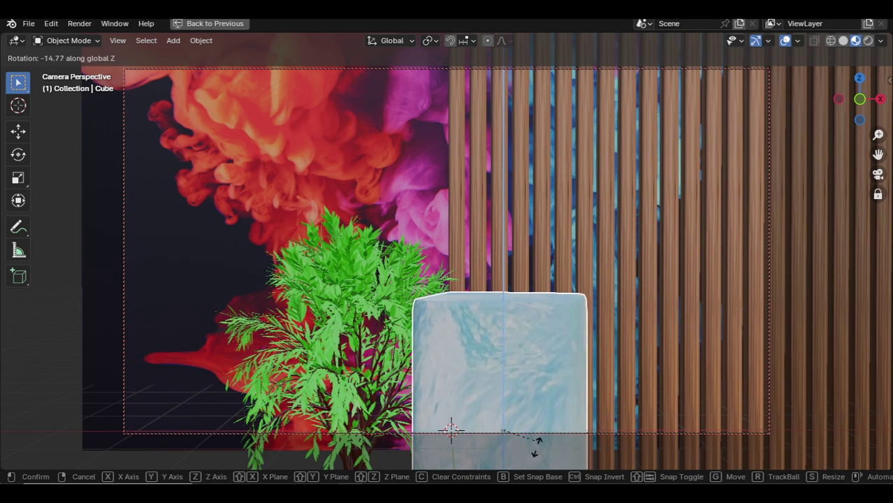
click(512, 397)
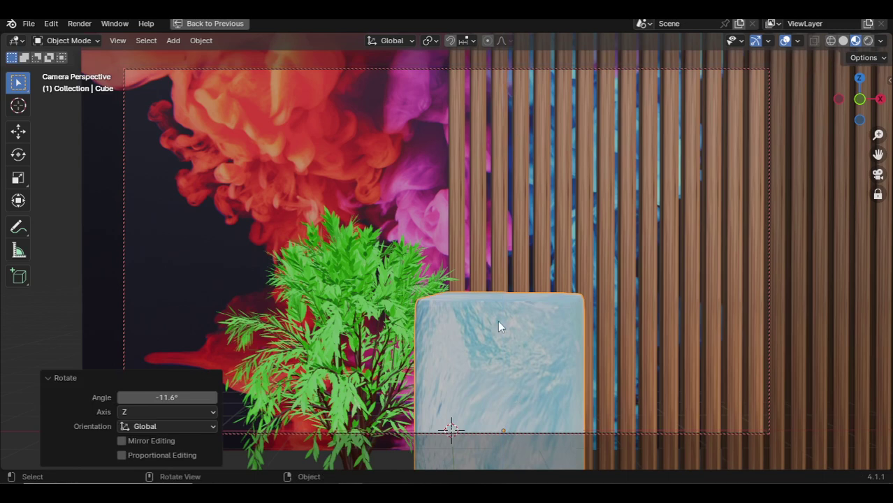
Step: Move the smoke backdrop plane about -0.467 m in X and -0.679 m in Z, and scale it by -2.103
click(388, 295)
click(345, 178)
key(g)
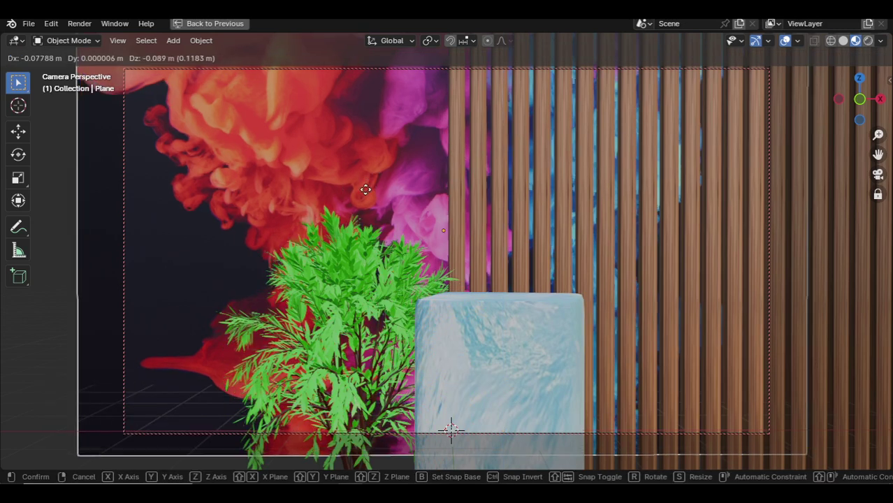
click(347, 213)
key(s)
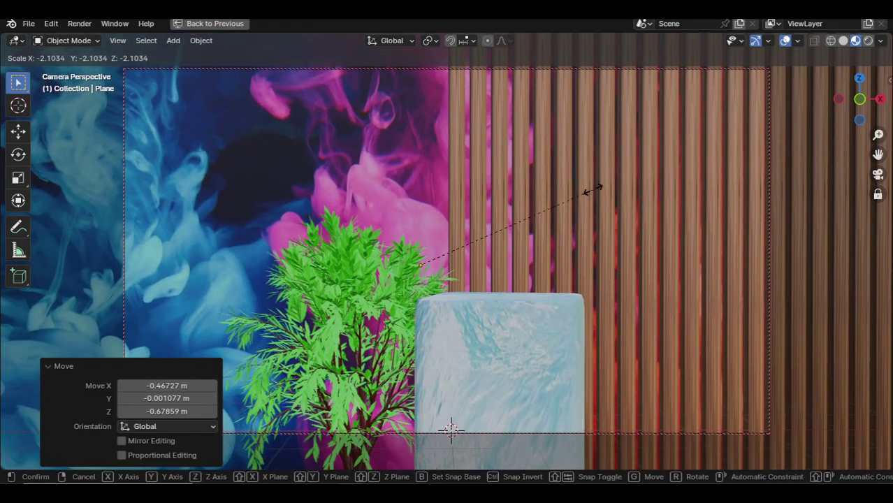
click(593, 189)
Step: Check the backdrop from the front, and shift the block slightly sideways away from the tree in the camera view
key(KP_1)
key(KP_Decimal)
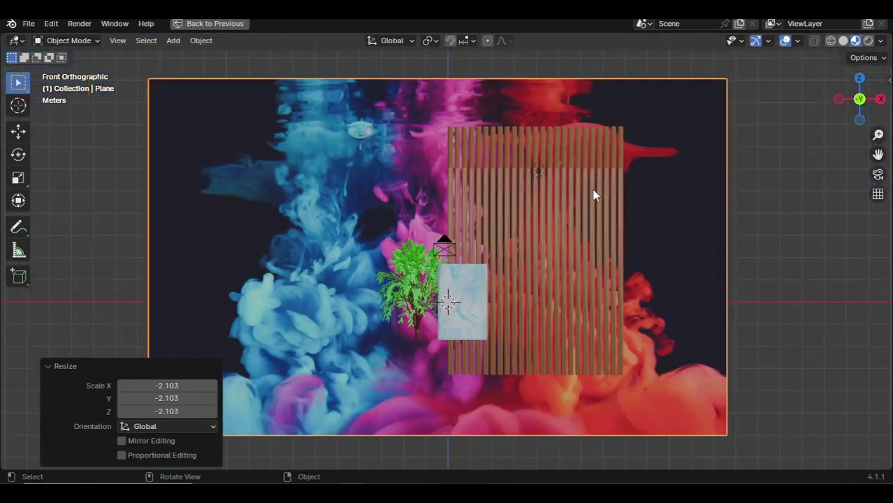
middle_drag(726, 193, 496, 238)
key(KP_0)
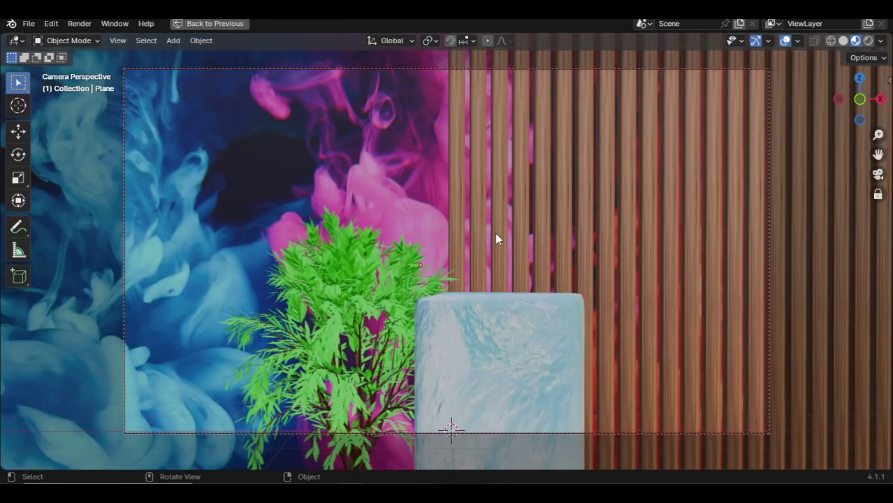
click(509, 298)
key(g)
key(y)
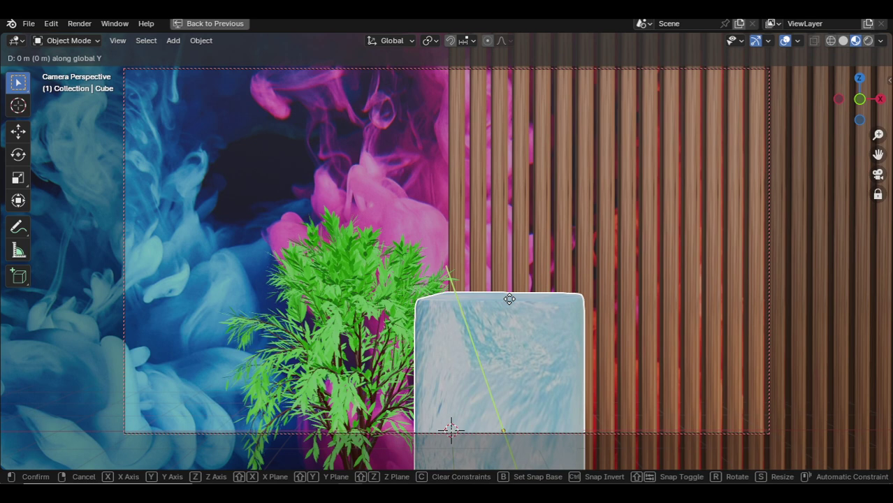
click(522, 300)
Step: Select the tree and its leaves together and scale them by 1.282
click(413, 319)
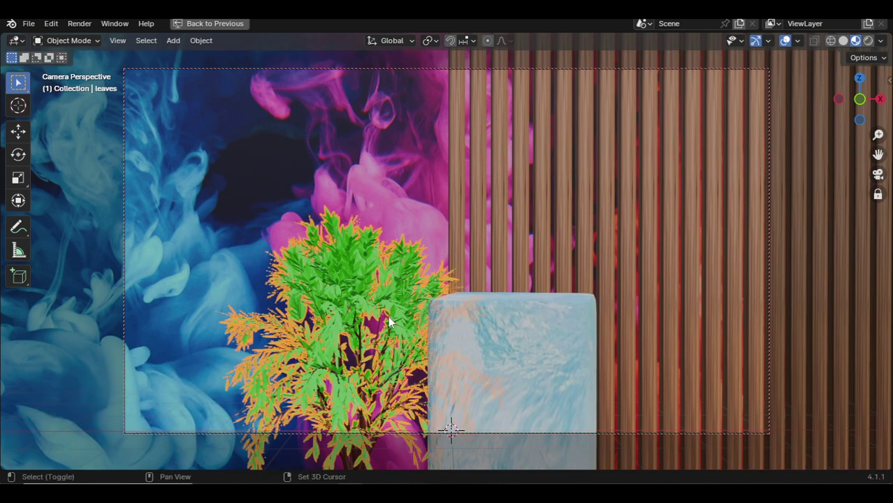
shift+click(386, 329)
shift+click(364, 357)
shift+click(358, 372)
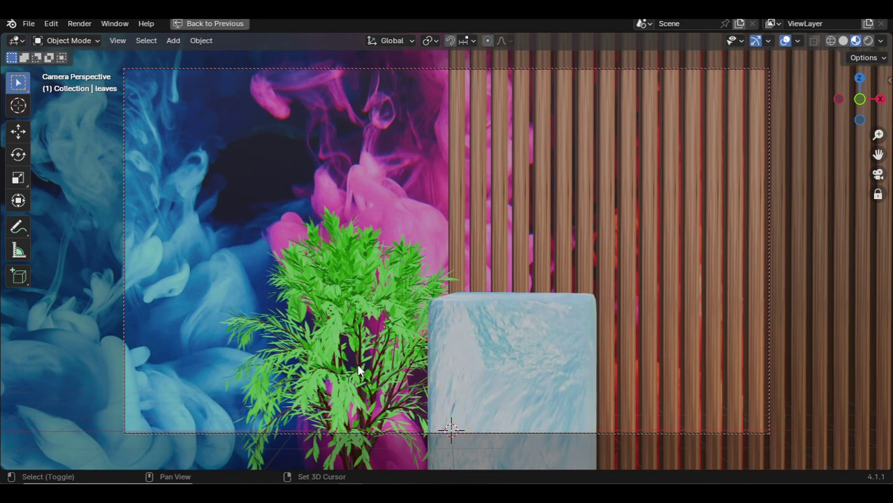
click(357, 418)
shift+click(357, 418)
click(348, 452)
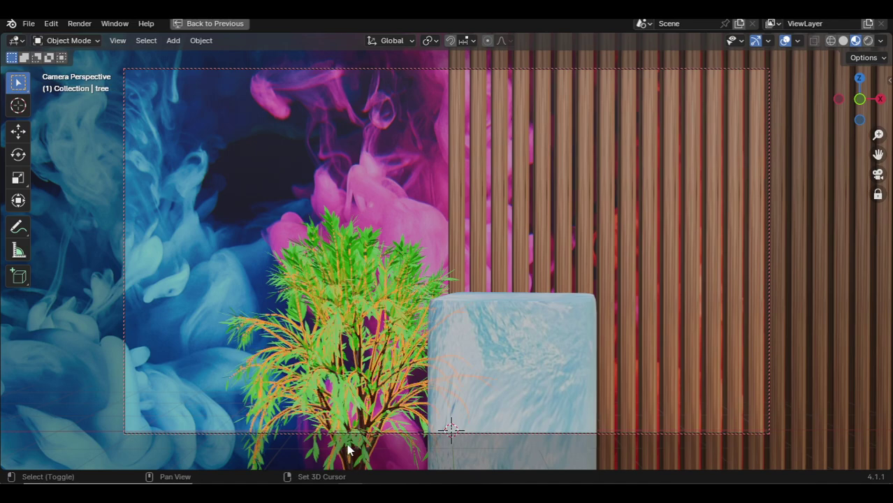
shift+click(349, 445)
key(s)
click(461, 283)
Step: Move the tree and leaves about -0.409 m in X and -0.088 m in Z, and shift them further down and away from the block
key(g)
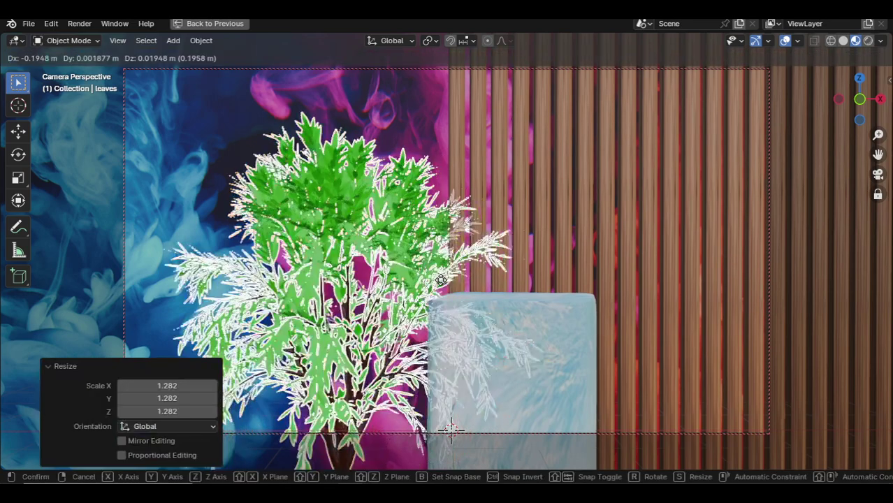
click(430, 295)
key(g)
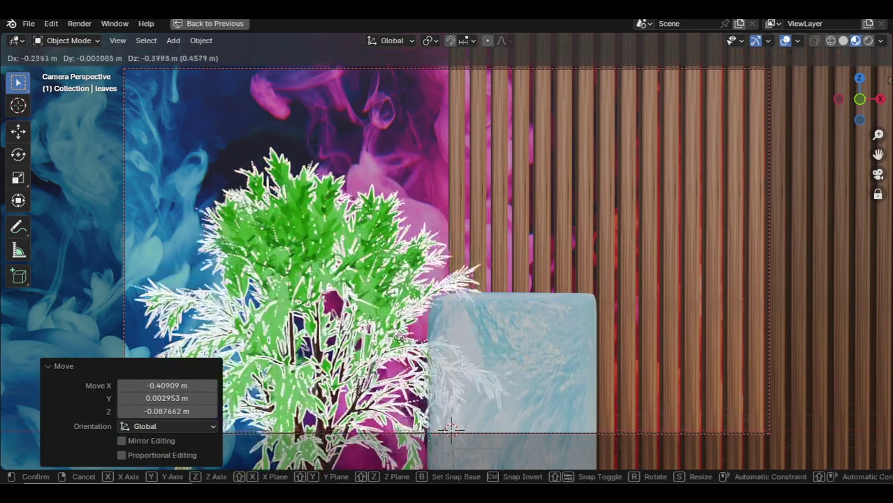
click(392, 350)
Step: Select the wooden slats behind the block
click(475, 244)
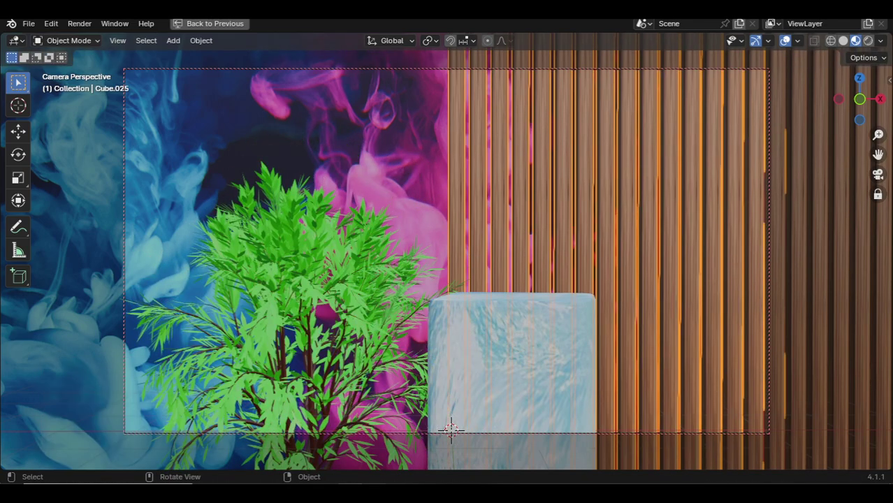